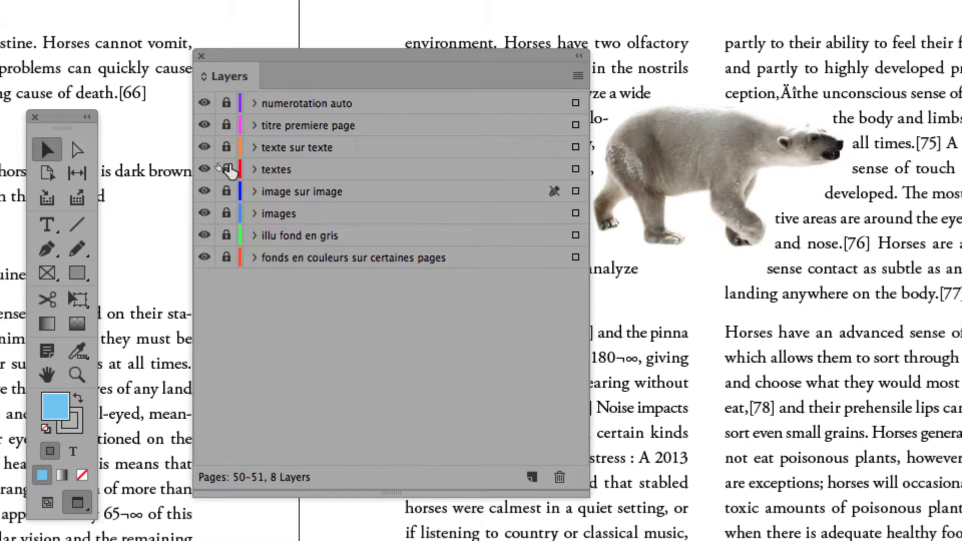
Unlock the textes layer and select the text frame on page 51
{"action": "left_click", "coordinate": [227, 137]}
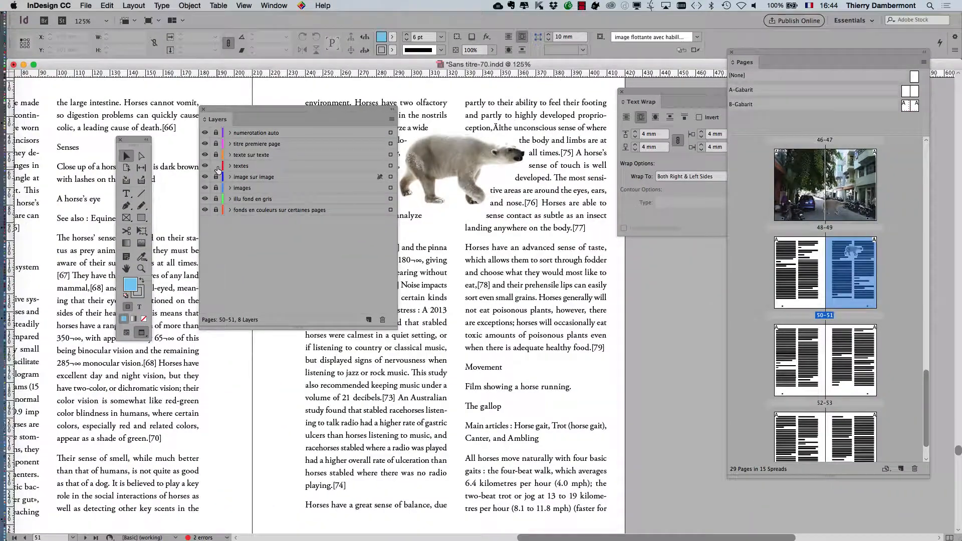
{"action": "left_click", "coordinate": [922, 375]}
{"action": "scroll", "coordinate": [580, 260], "scroll_direction": "down", "scroll_amount": 1}
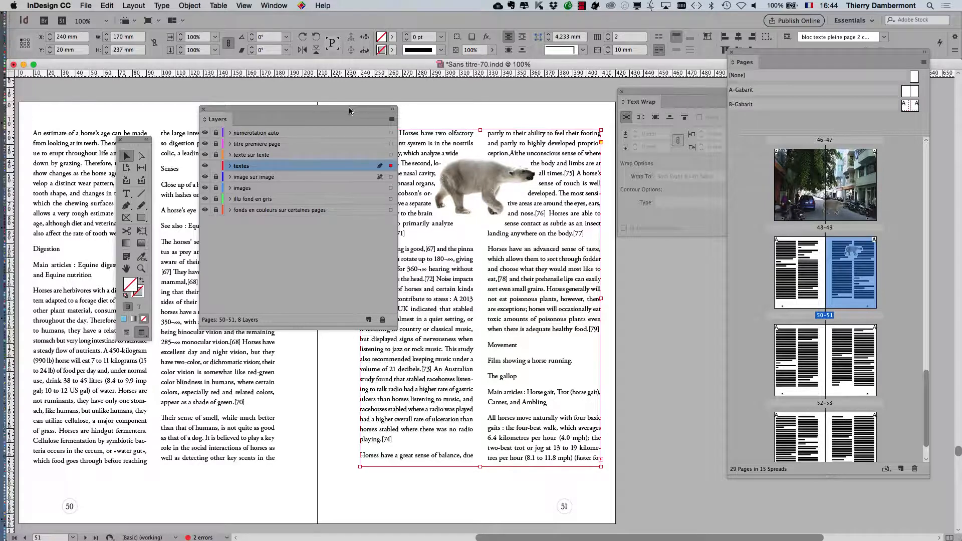
Move the Layers panel aside, select page 51's two-column text frame, and open the Object menu
{"action": "left_click_drag", "start_coordinate": [349, 108], "coordinate": [204, 88]}
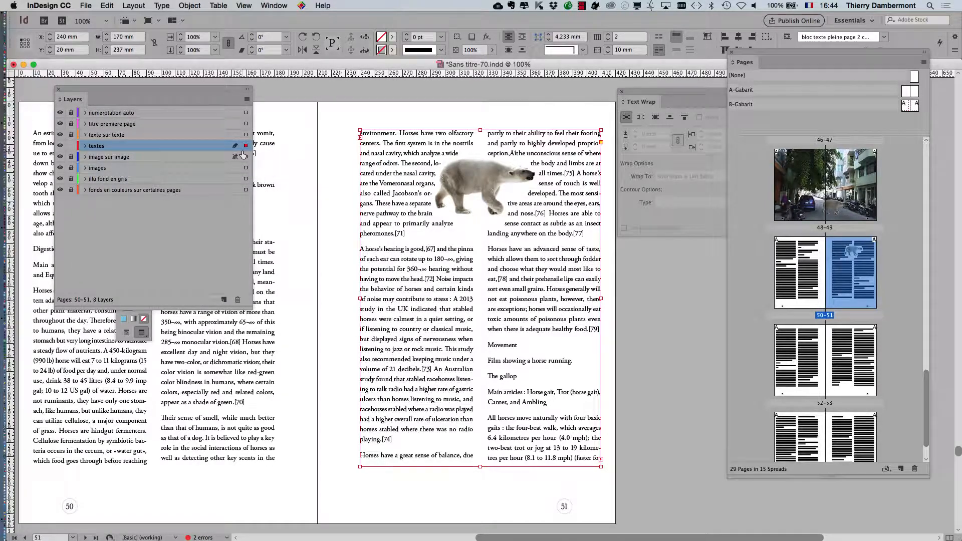
{"action": "left_click", "coordinate": [658, 281]}
{"action": "left_click", "coordinate": [569, 288]}
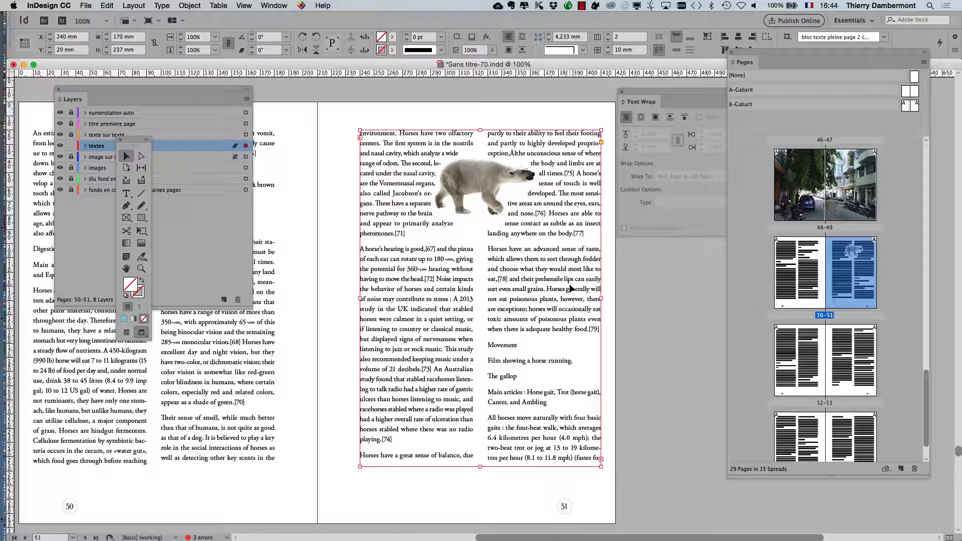
{"action": "left_click", "coordinate": [203, 5]}
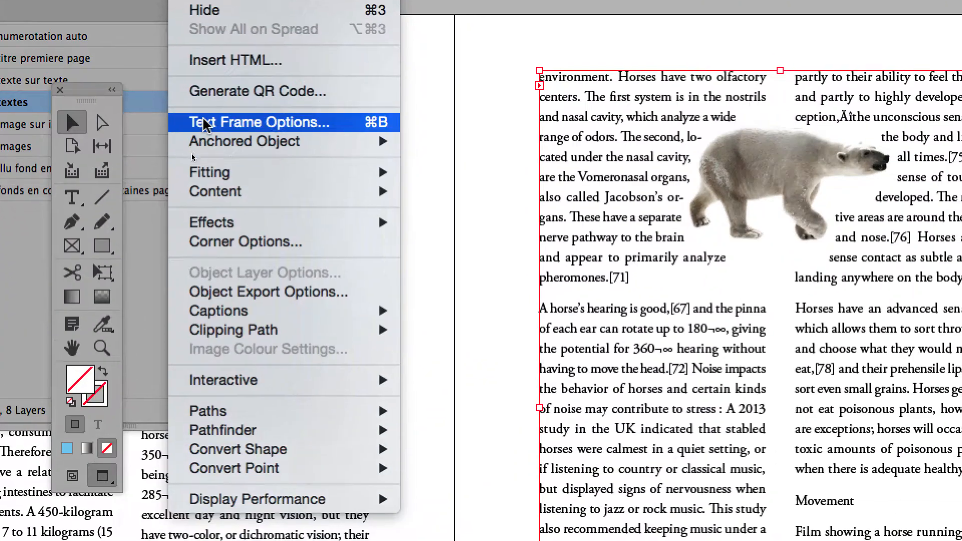
Set the page 51 text frame to 3 columns with a 5 mm gutter in Text Frame Options
{"action": "left_click", "coordinate": [205, 122]}
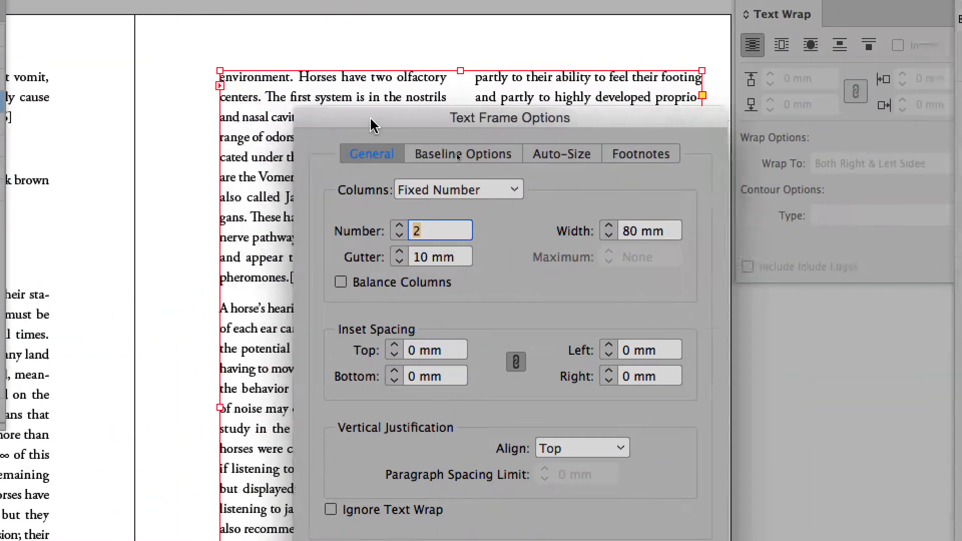
{"action": "left_click_drag", "start_coordinate": [370, 120], "coordinate": [723, 103]}
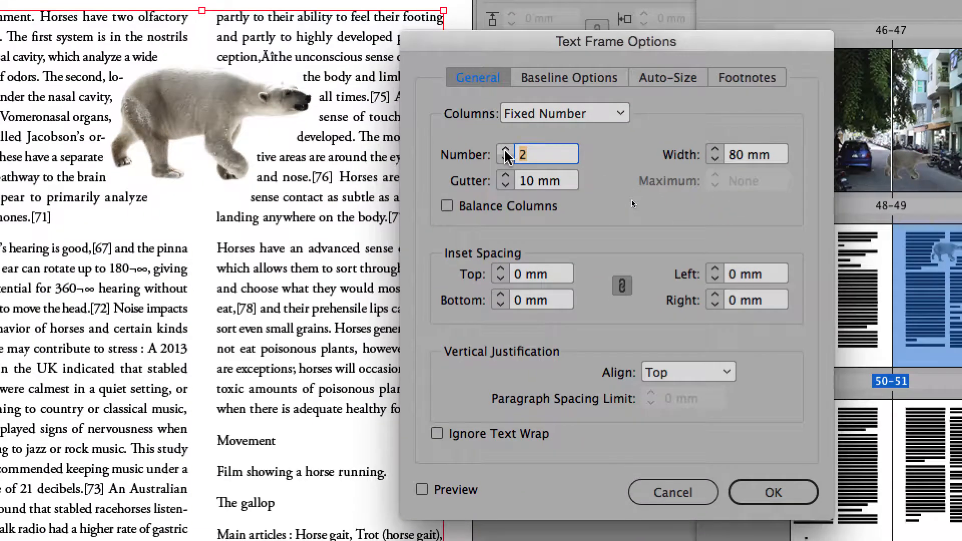
{"action": "type", "text": "3"}
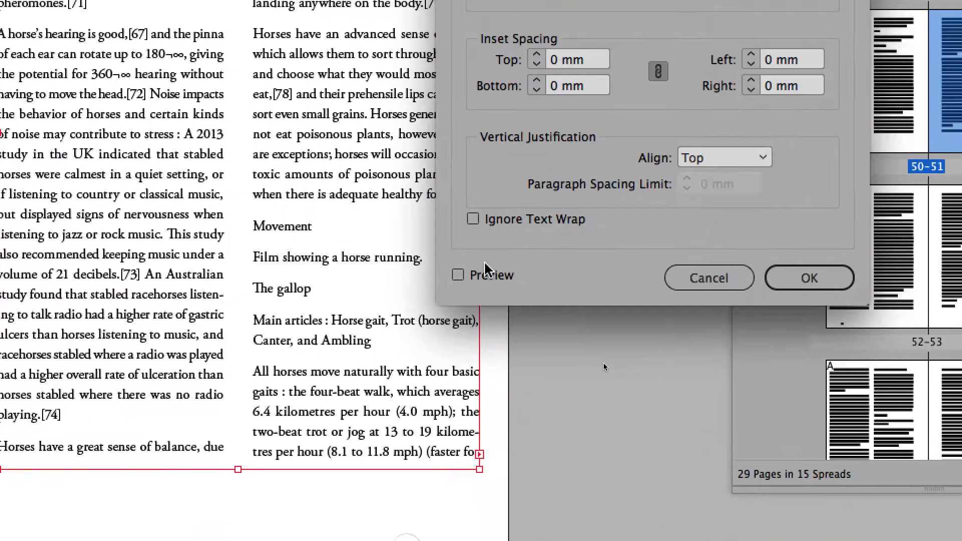
{"action": "left_click", "coordinate": [483, 273]}
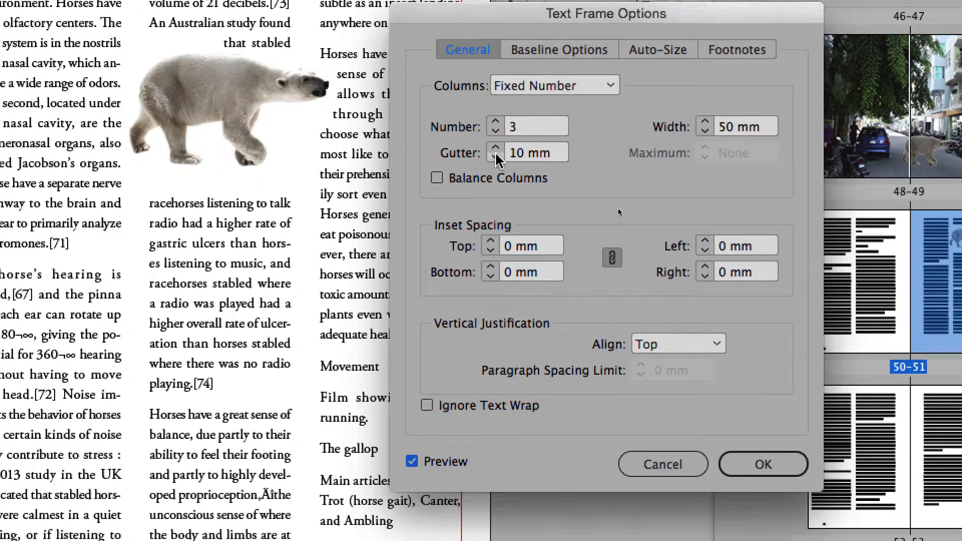
{"action": "left_click", "coordinate": [523, 251]}
{"action": "left_click", "coordinate": [495, 155]}
{"action": "left_click", "coordinate": [495, 155]}
{"action": "left_click", "coordinate": [495, 155]}
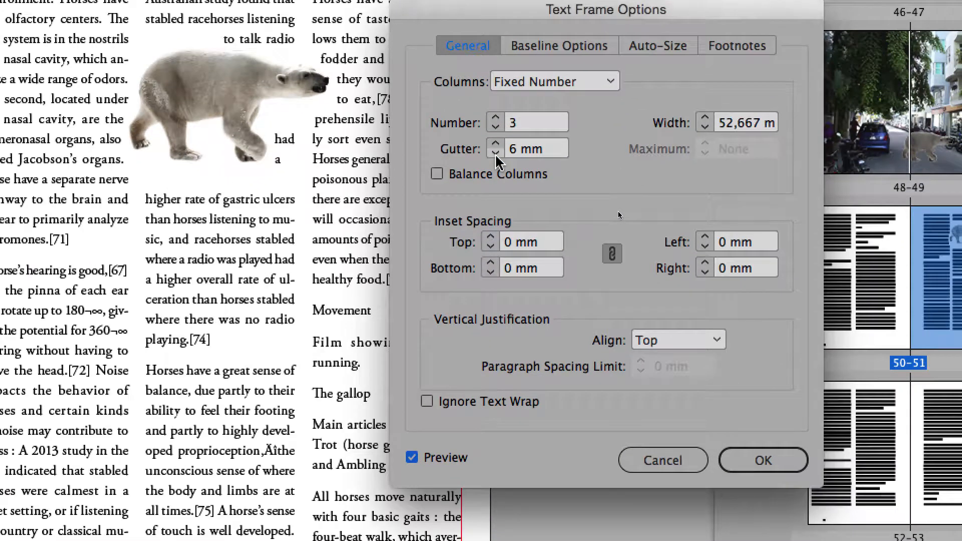
{"action": "left_click", "coordinate": [495, 155]}
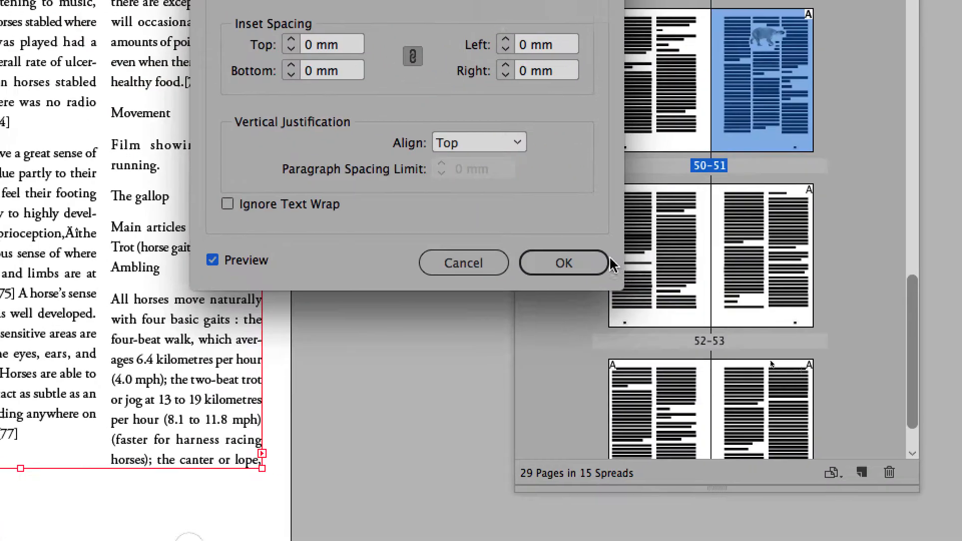
{"action": "left_click", "coordinate": [762, 460]}
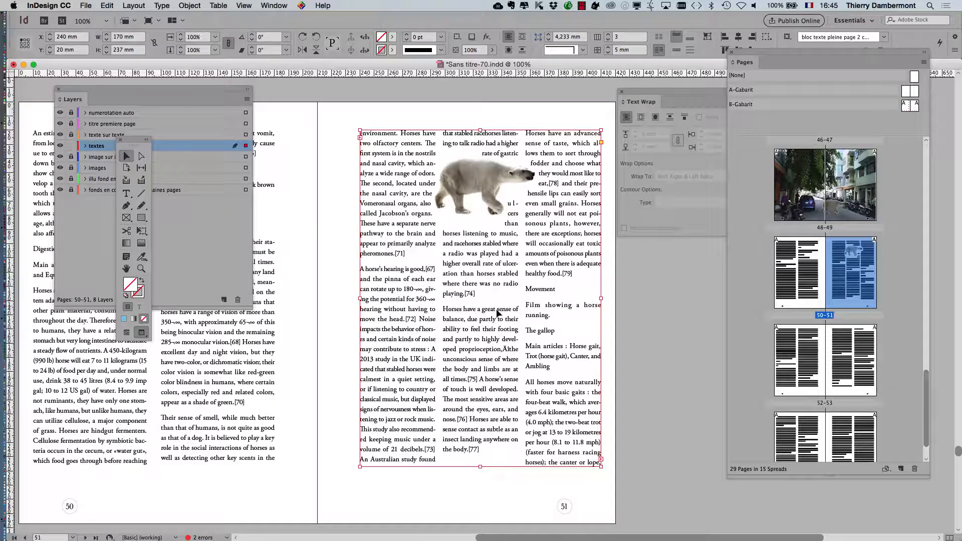
{"action": "scroll", "coordinate": [496, 272], "scroll_direction": "up", "scroll_amount": 1}
{"action": "left_click_drag", "start_coordinate": [660, 96], "coordinate": [687, 219]}
{"action": "scroll", "coordinate": [565, 214], "scroll_direction": "up", "scroll_amount": 1}
{"action": "scroll", "coordinate": [565, 214], "scroll_direction": "up", "scroll_amount": 2}
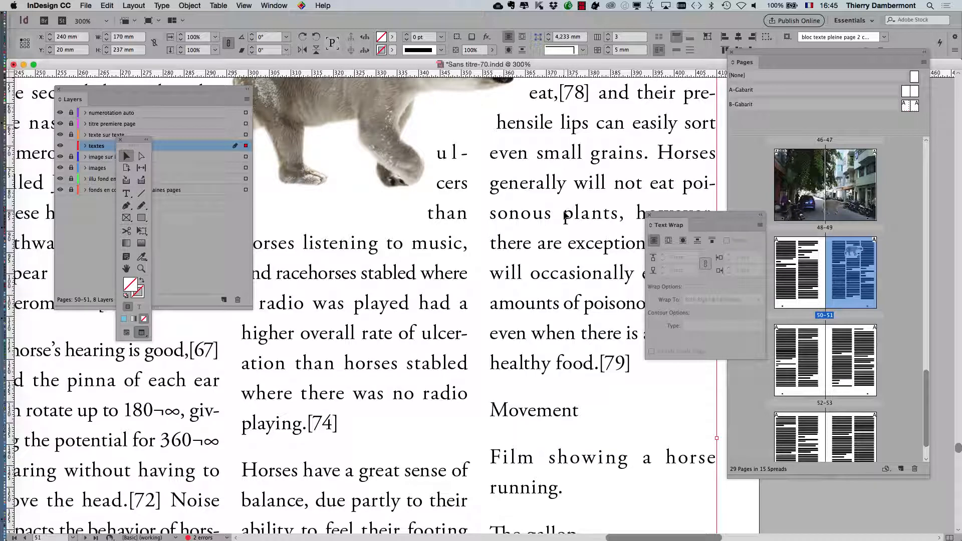
{"action": "scroll", "coordinate": [566, 216], "scroll_direction": "down", "scroll_amount": 3}
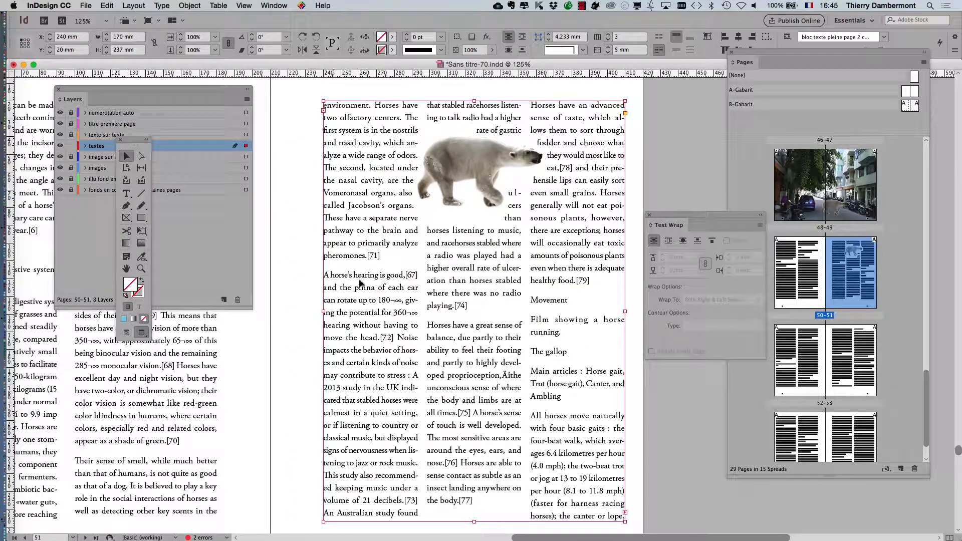
{"action": "scroll", "coordinate": [511, 280], "scroll_direction": "left", "scroll_amount": 10}
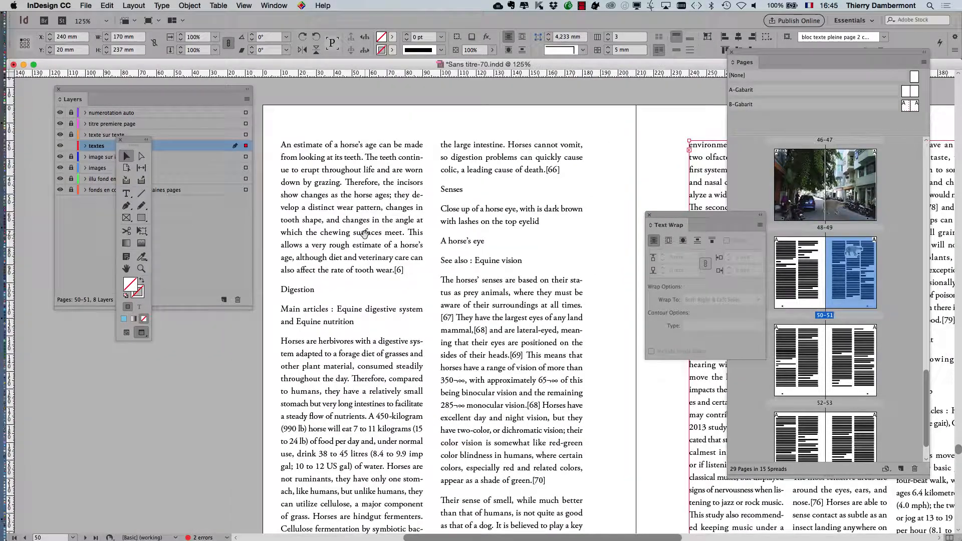
{"action": "left_click", "coordinate": [366, 239]}
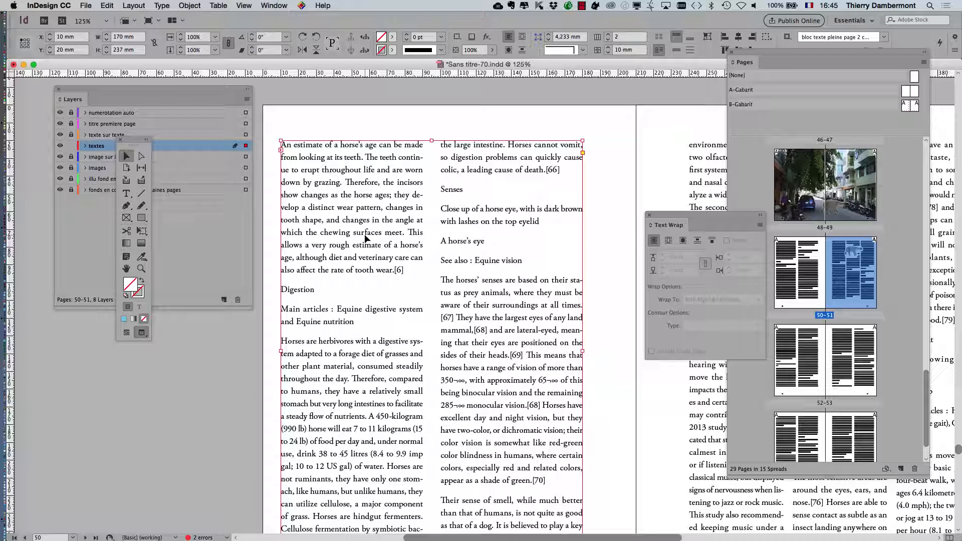
{"action": "scroll", "coordinate": [375, 238], "scroll_direction": "right", "scroll_amount": 10}
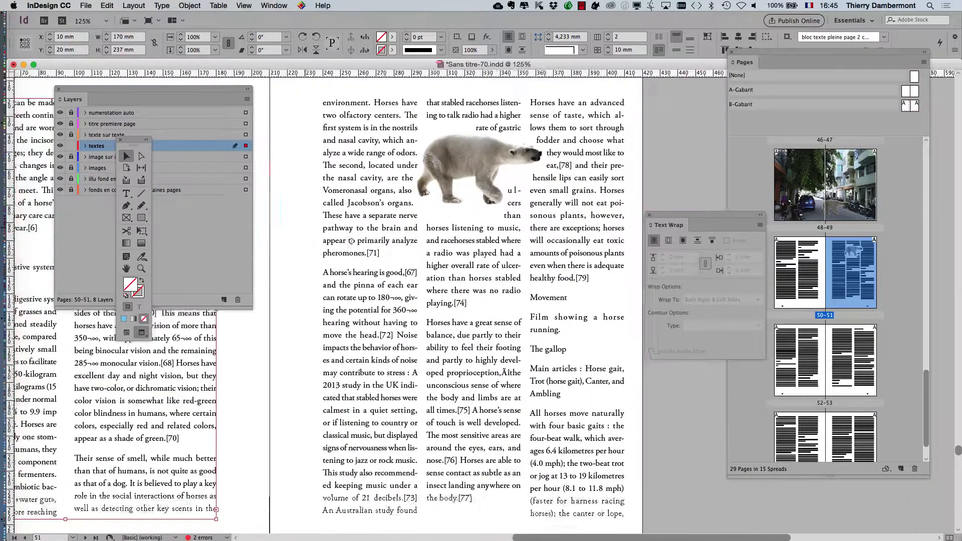
{"action": "left_click", "coordinate": [398, 237]}
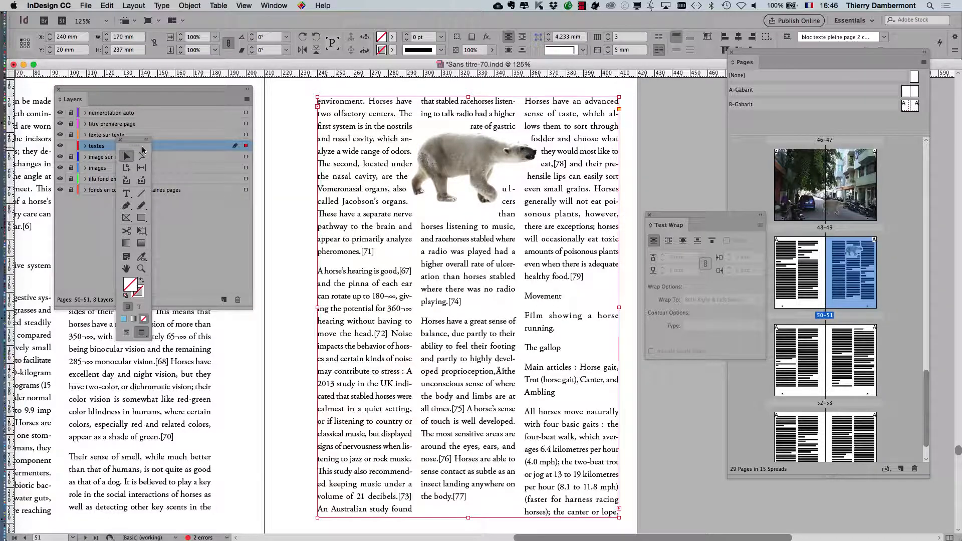
With the Type tool, select the body text wrapping around the polar bear across the columns
{"action": "left_click_drag", "start_coordinate": [138, 146], "coordinate": [281, 82]}
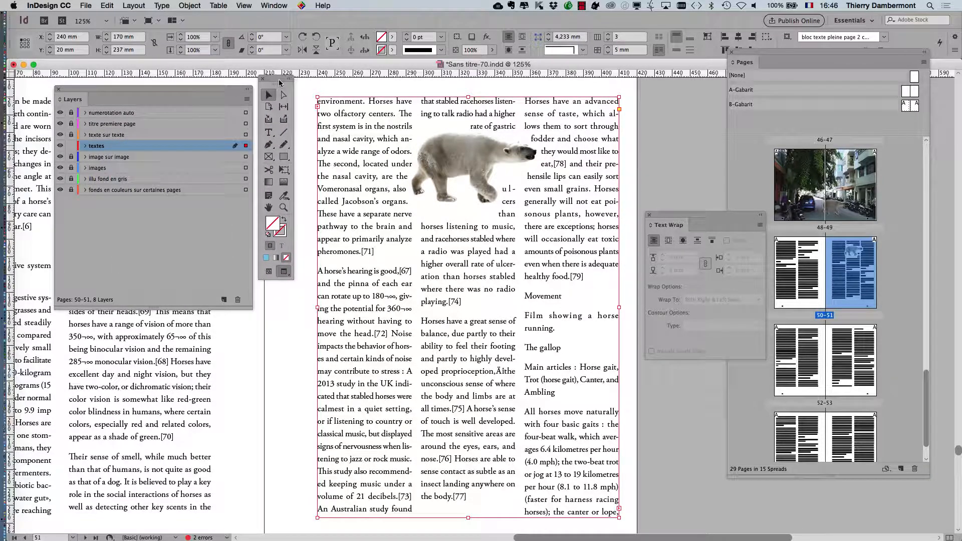
{"action": "left_click", "coordinate": [273, 134]}
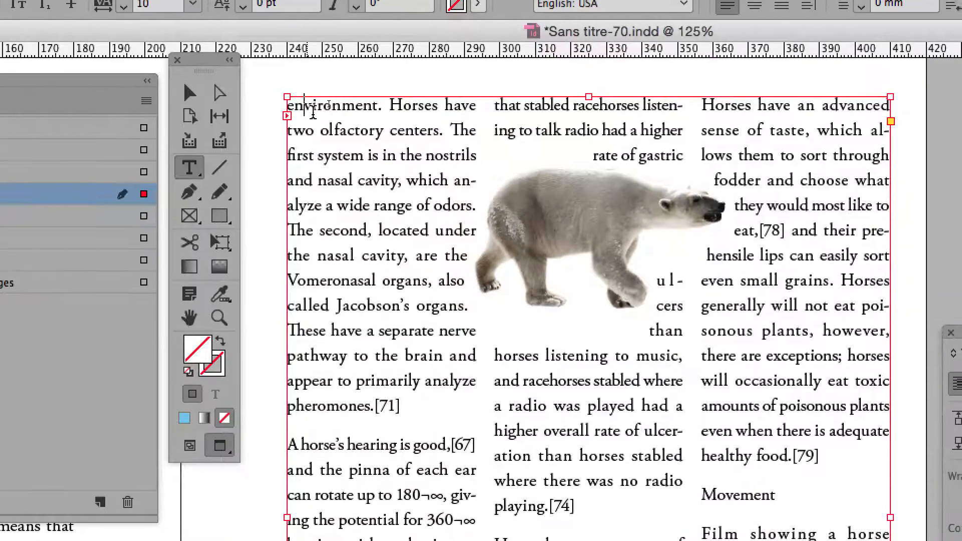
{"action": "left_click_drag", "start_coordinate": [335, 88], "coordinate": [477, 189]}
{"action": "left_click", "coordinate": [412, 156]}
{"action": "left_click_drag", "start_coordinate": [321, 116], "coordinate": [488, 357]}
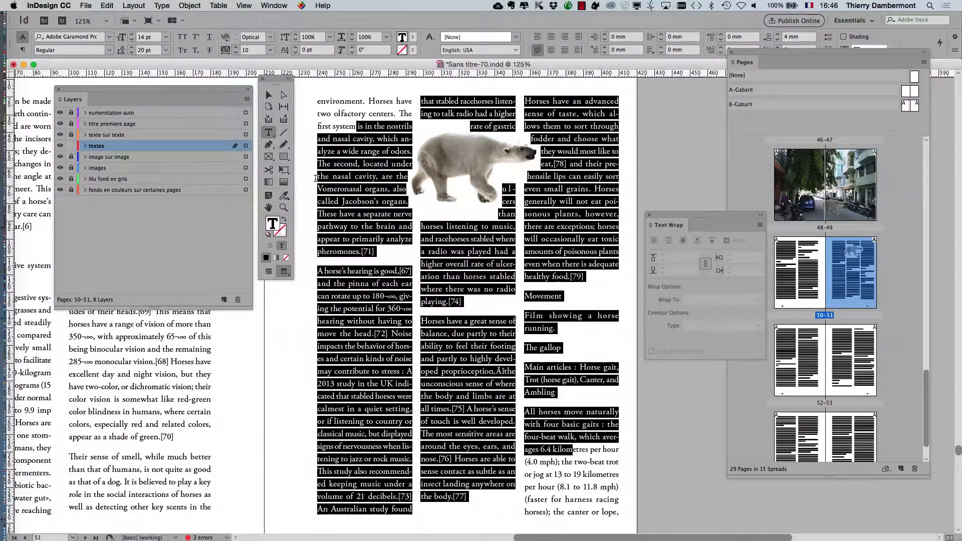
{"action": "left_click", "coordinate": [346, 53]}
{"action": "left_click_drag", "start_coordinate": [377, 127], "coordinate": [569, 442]}
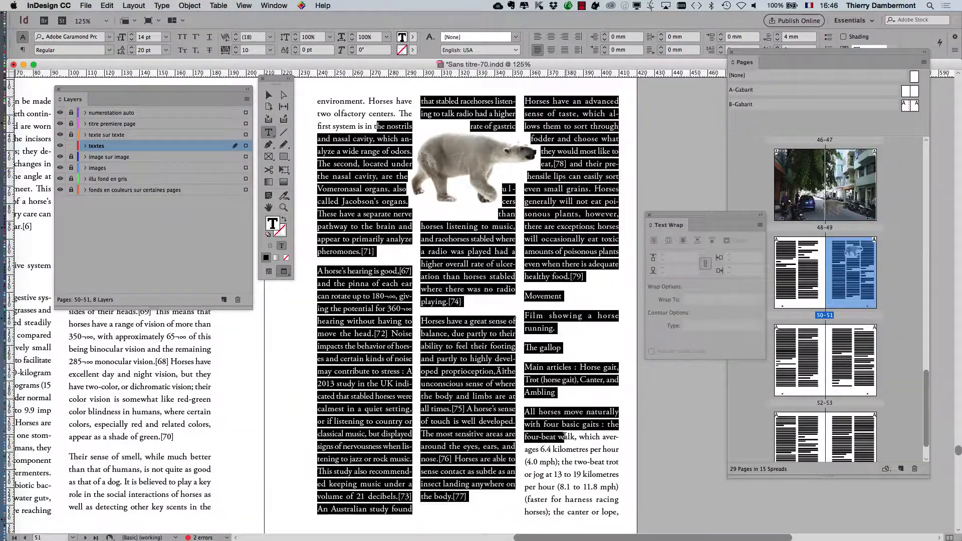
{"action": "left_click", "coordinate": [369, 159]}
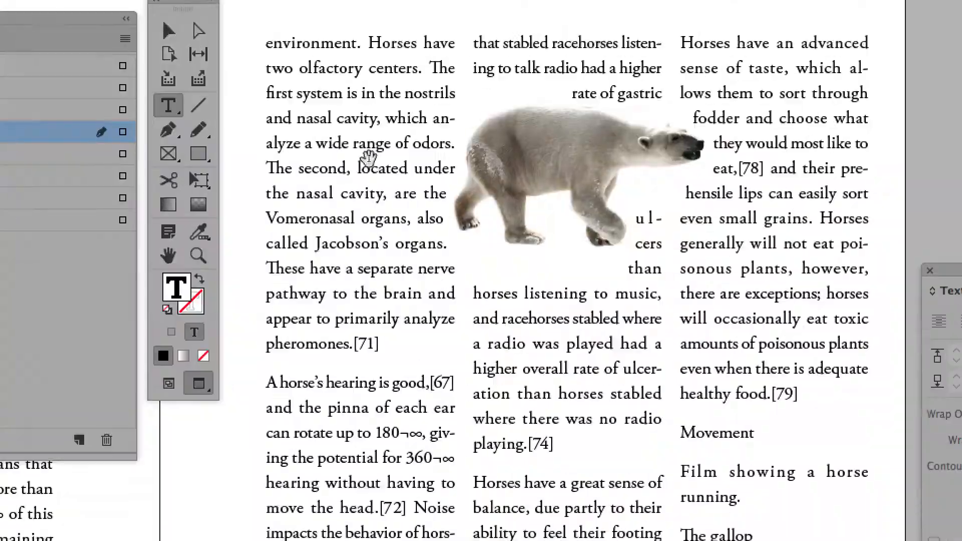
{"action": "left_click_drag", "start_coordinate": [369, 159], "coordinate": [501, 366]}
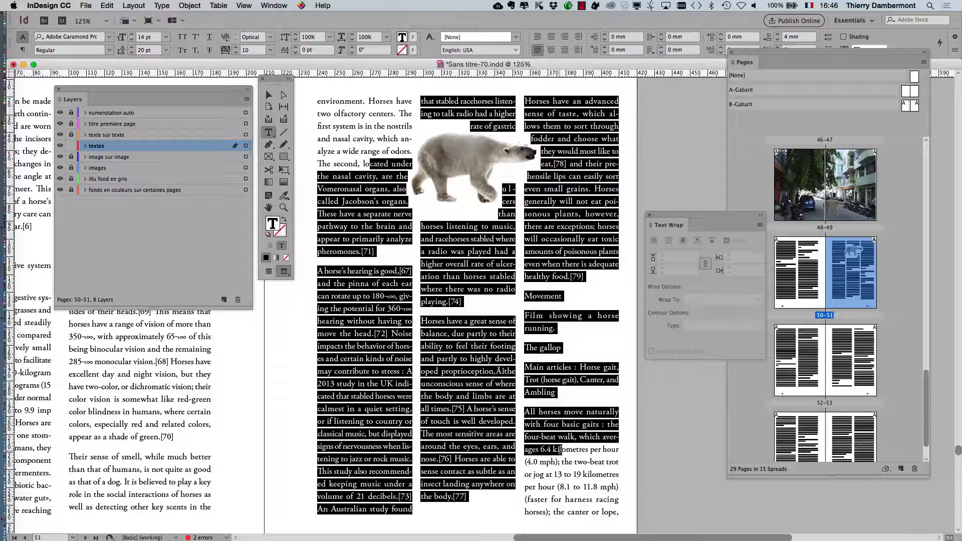
Zoom out, move the Layers, Tools and Text Wrap panels to the left, and open the Type menu
{"action": "key", "text": "super+minus"}
{"action": "left_click", "coordinate": [269, 275]}
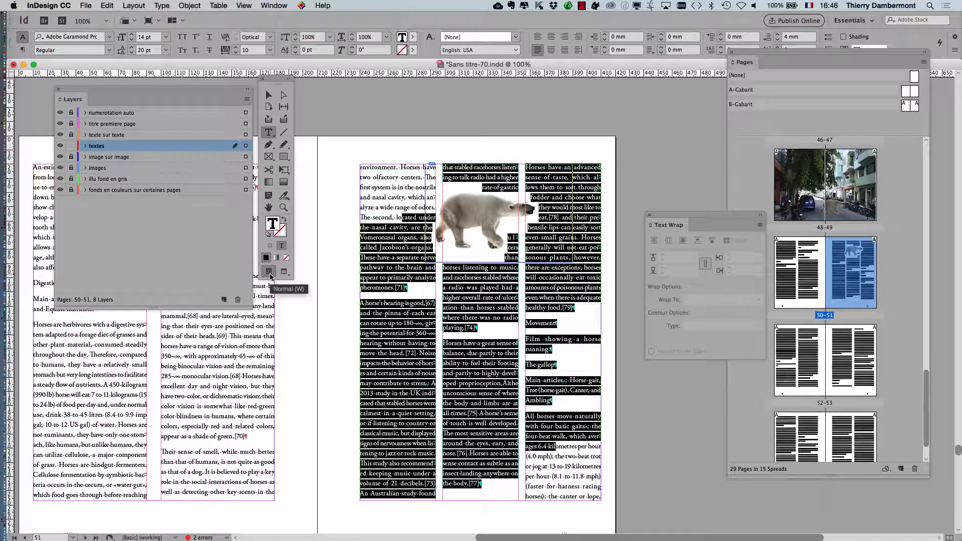
{"action": "left_click", "coordinate": [284, 271]}
{"action": "left_click_drag", "start_coordinate": [231, 90], "coordinate": [153, 84]}
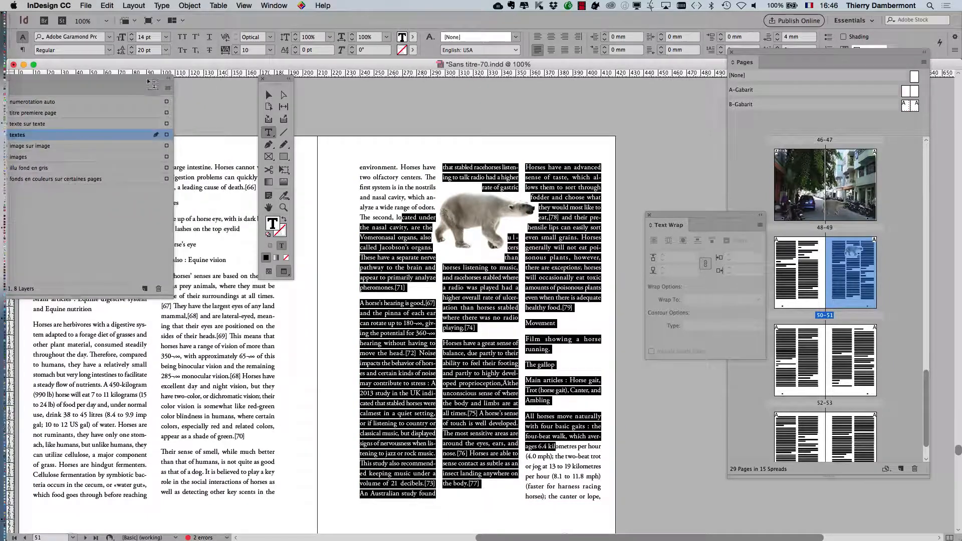
{"action": "left_click_drag", "start_coordinate": [276, 78], "coordinate": [95, 328]}
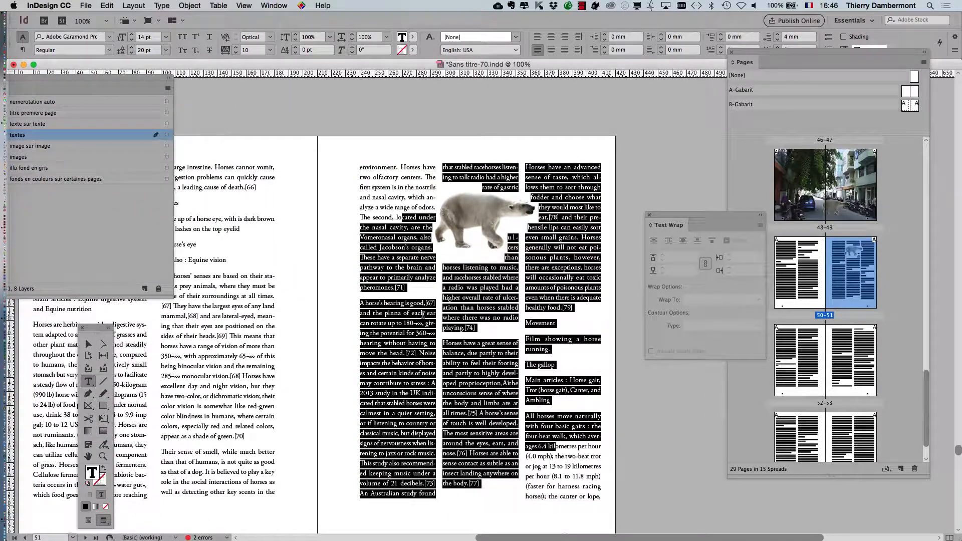
{"action": "scroll", "coordinate": [422, 314], "scroll_direction": "up", "scroll_amount": 1}
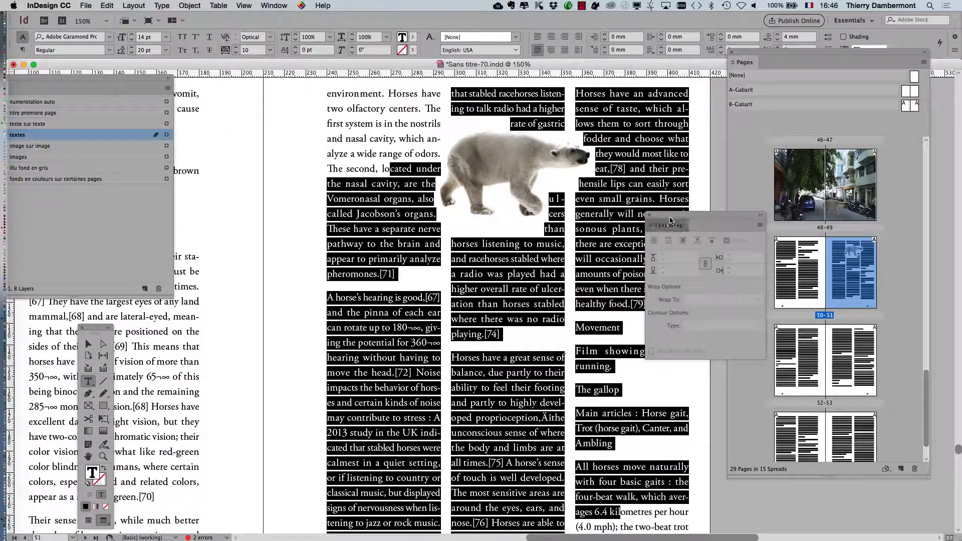
{"action": "left_click_drag", "start_coordinate": [671, 220], "coordinate": [193, 402]}
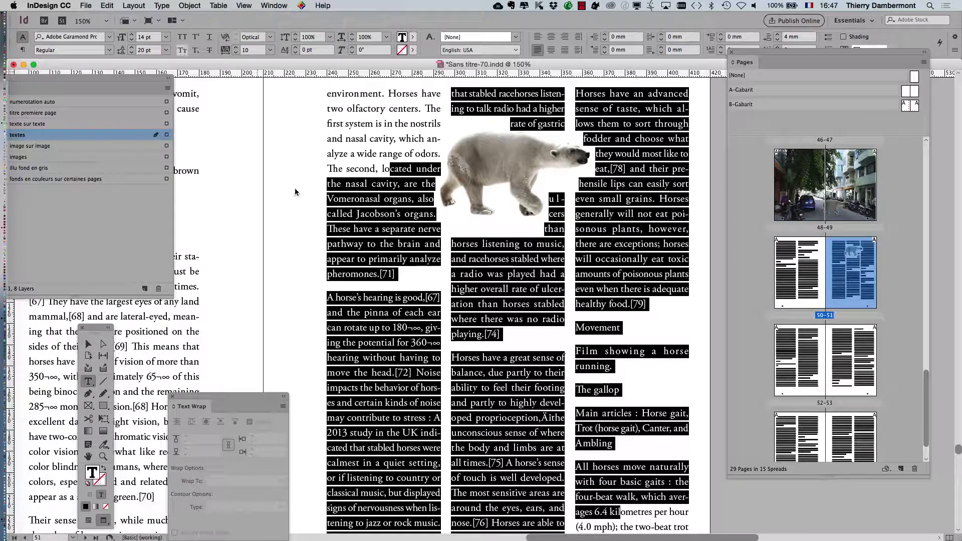
{"action": "left_click", "coordinate": [161, 6]}
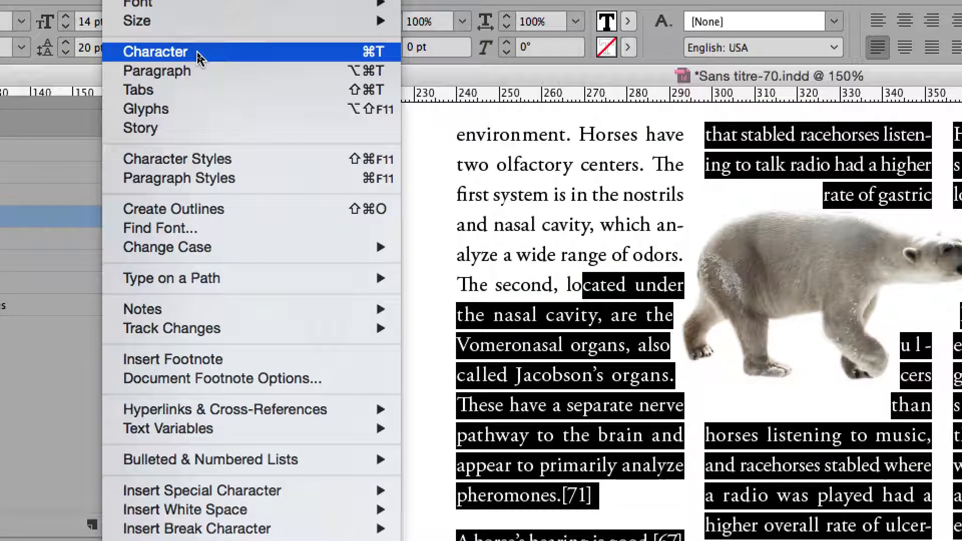
{"action": "left_click", "coordinate": [198, 52]}
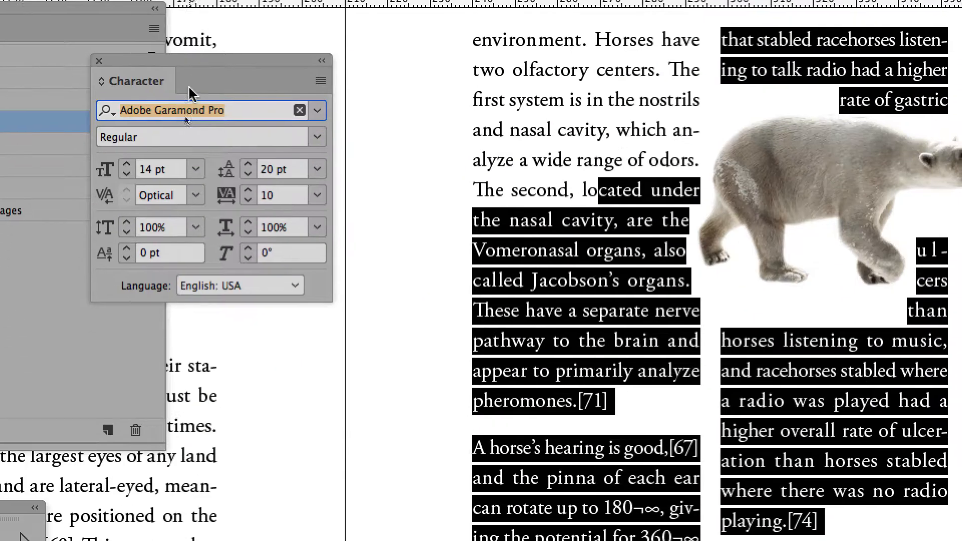
{"action": "left_click_drag", "start_coordinate": [182, 59], "coordinate": [295, 123]}
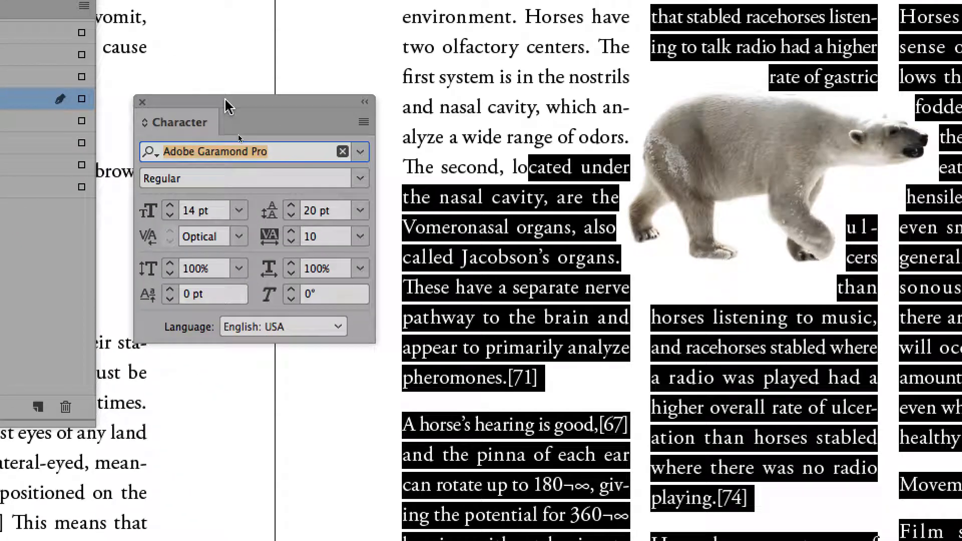
{"action": "left_click_drag", "start_coordinate": [228, 106], "coordinate": [229, 146]}
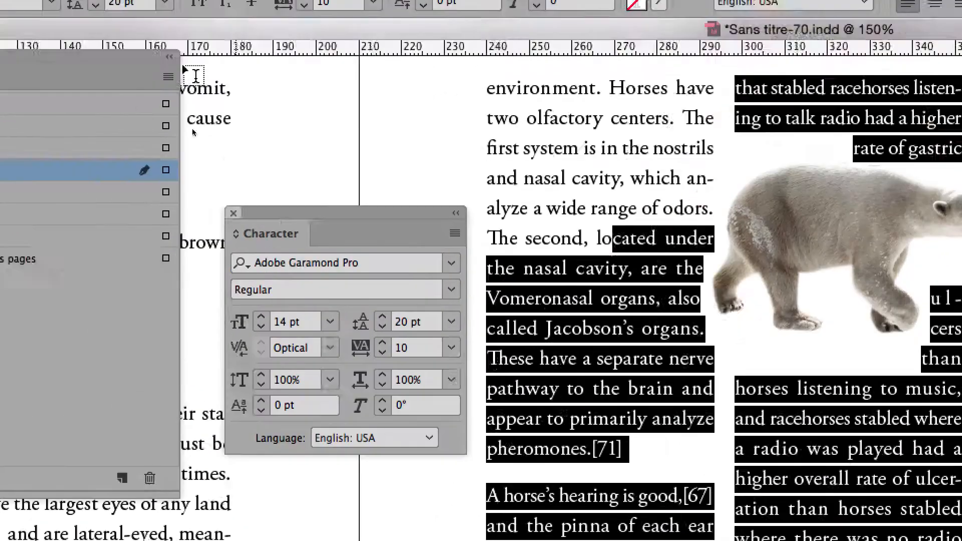
{"action": "key", "text": "super+t"}
{"action": "left_click", "coordinate": [175, 8]}
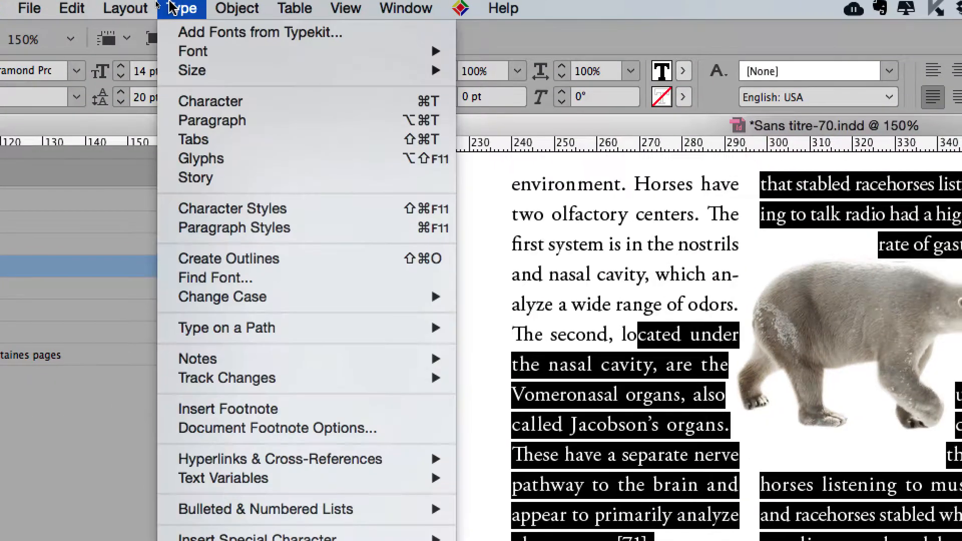
{"action": "left_click", "coordinate": [175, 45]}
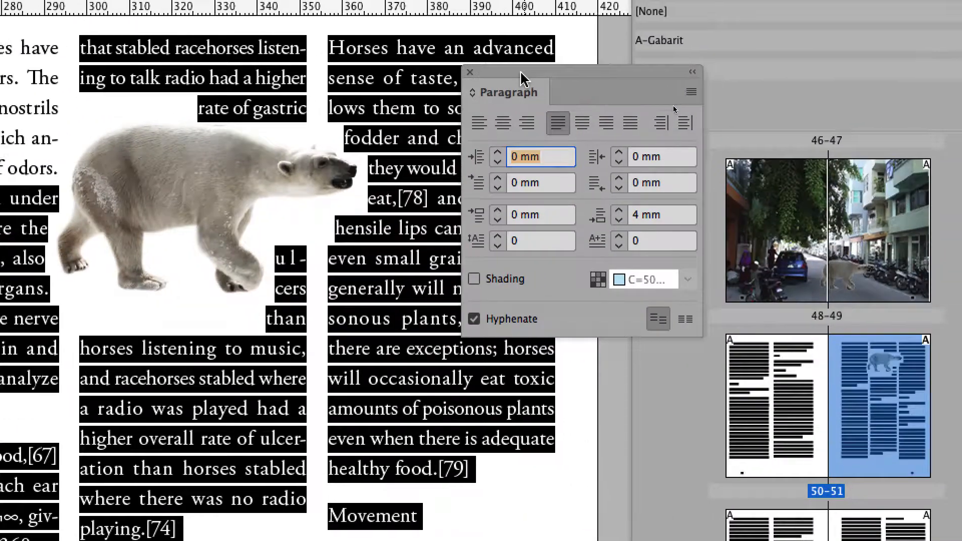
{"action": "left_click_drag", "start_coordinate": [515, 76], "coordinate": [214, 73]}
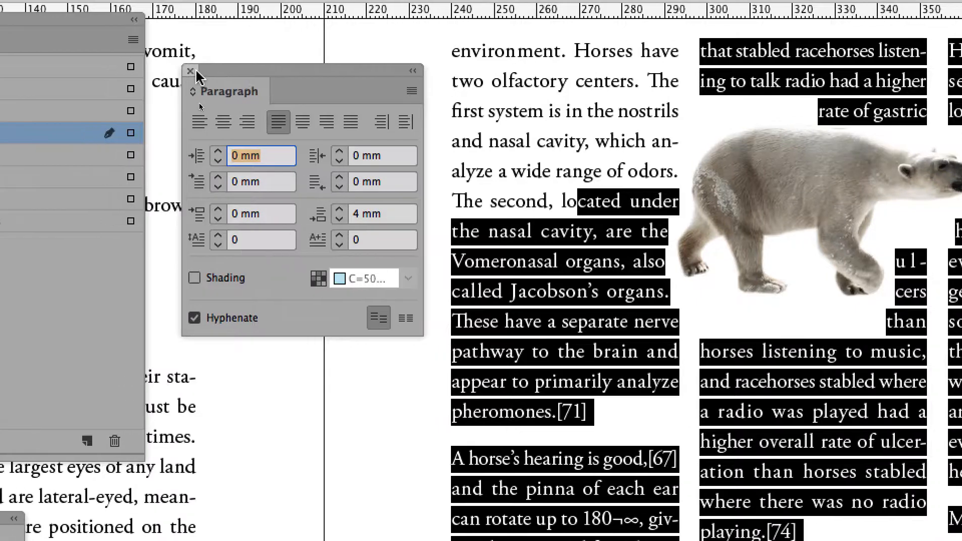
{"action": "left_click", "coordinate": [161, 70]}
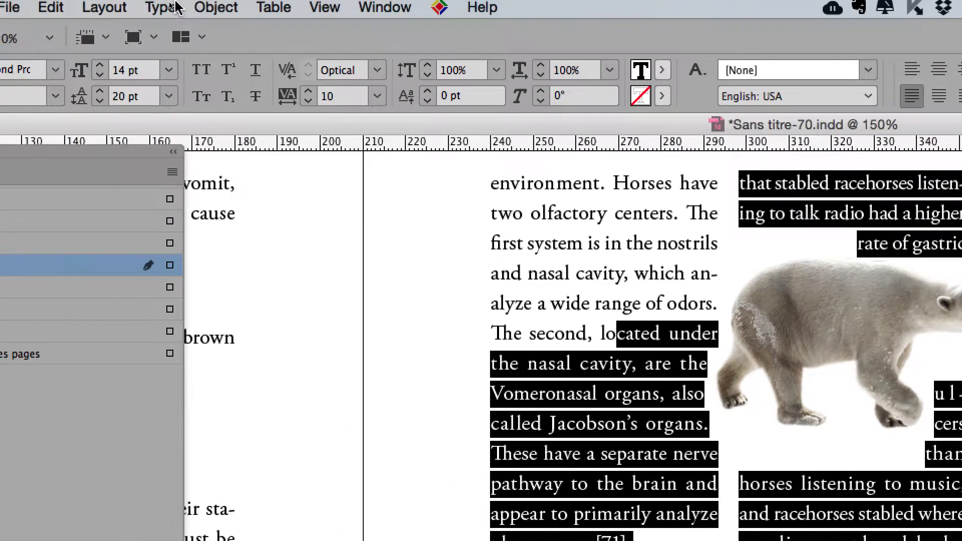
{"action": "left_click", "coordinate": [161, 9]}
In the Character panel, set the selected text to 12 pt size with 17 pt leading
{"action": "left_click", "coordinate": [181, 42]}
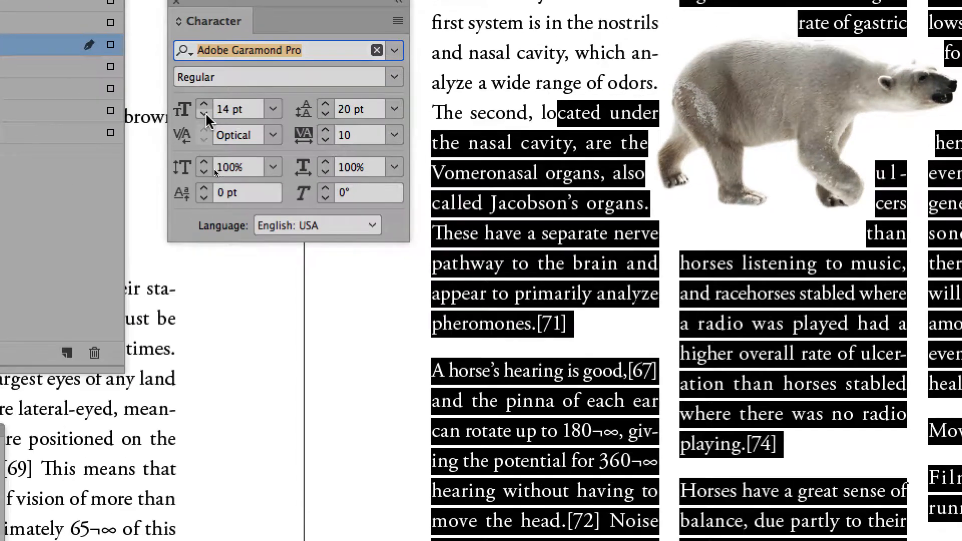
{"action": "left_click", "coordinate": [204, 115]}
{"action": "left_click", "coordinate": [205, 115]}
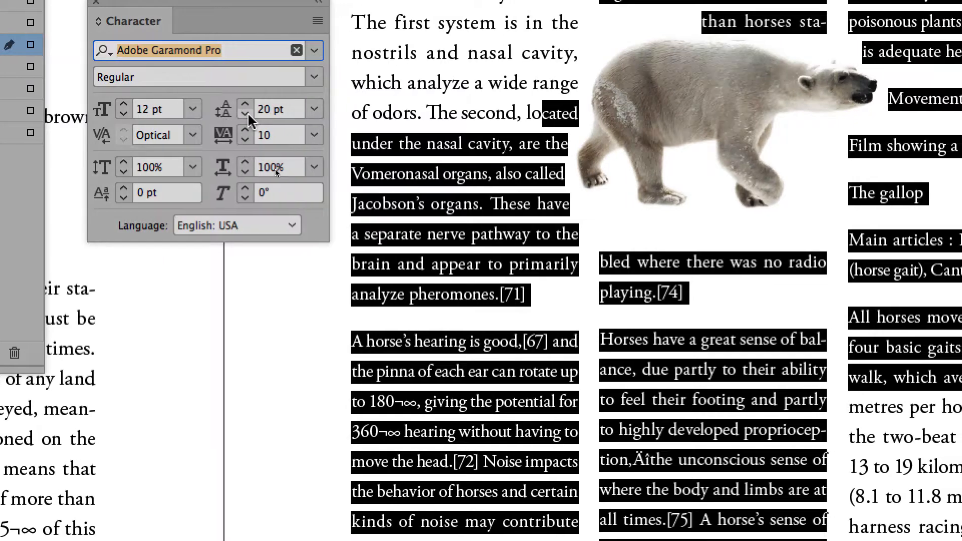
{"action": "left_click", "coordinate": [326, 115]}
{"action": "left_click", "coordinate": [248, 114]}
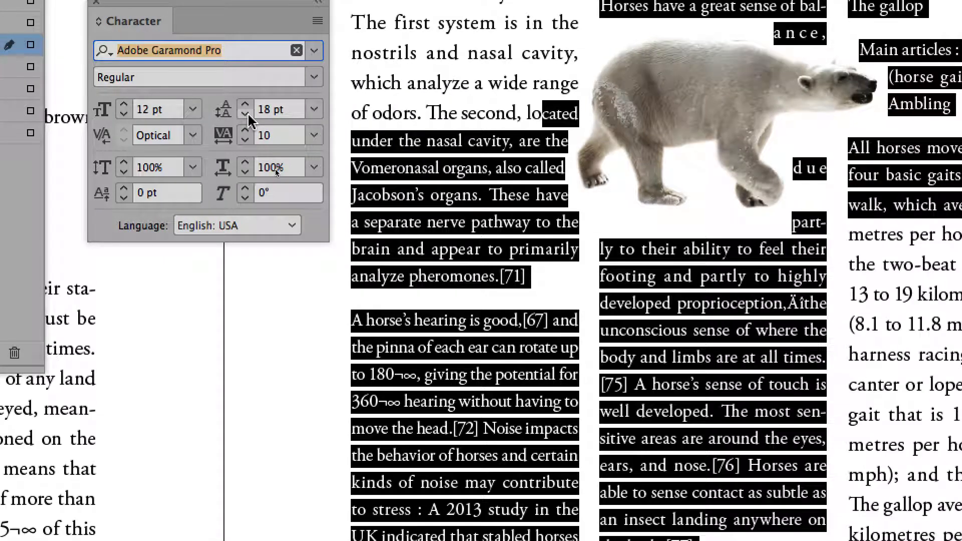
{"action": "left_click", "coordinate": [248, 114]}
{"action": "left_click", "coordinate": [247, 114]}
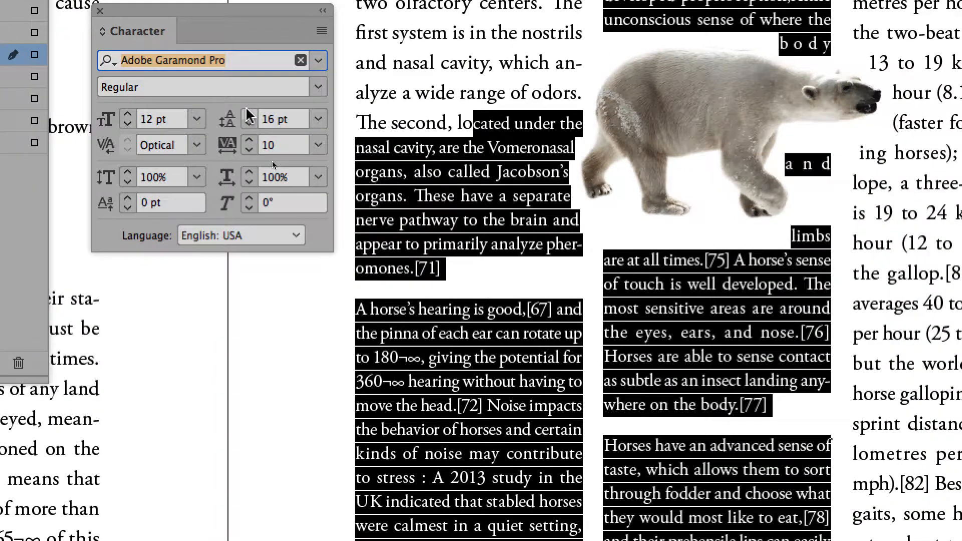
{"action": "left_click", "coordinate": [244, 106]}
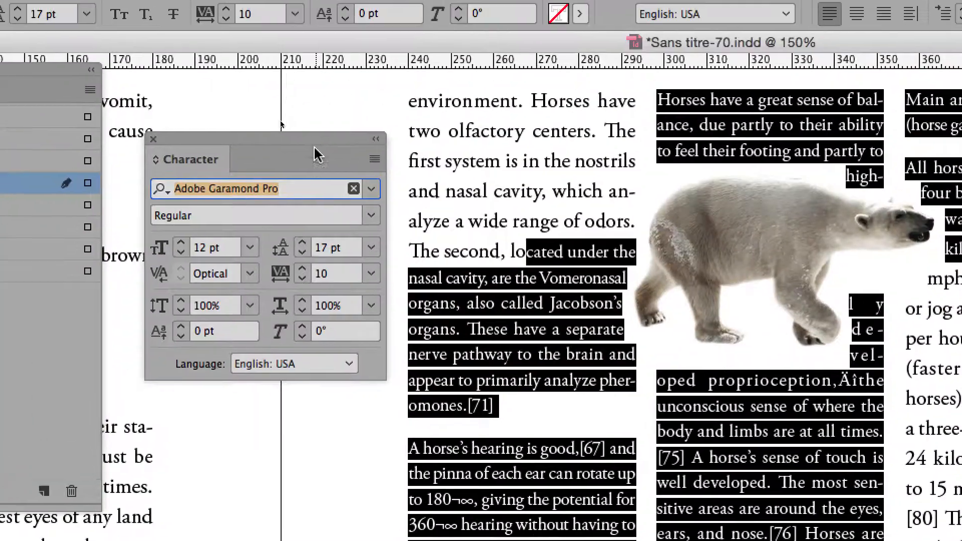
{"action": "left_click_drag", "start_coordinate": [171, 5], "coordinate": [245, 26]}
{"action": "left_click_drag", "start_coordinate": [341, 156], "coordinate": [307, 122]}
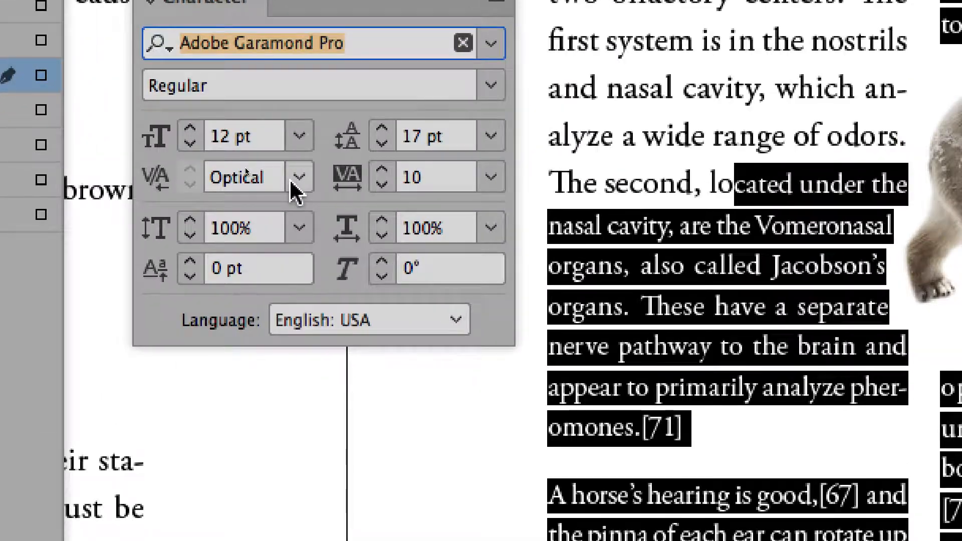
{"action": "left_click", "coordinate": [295, 180]}
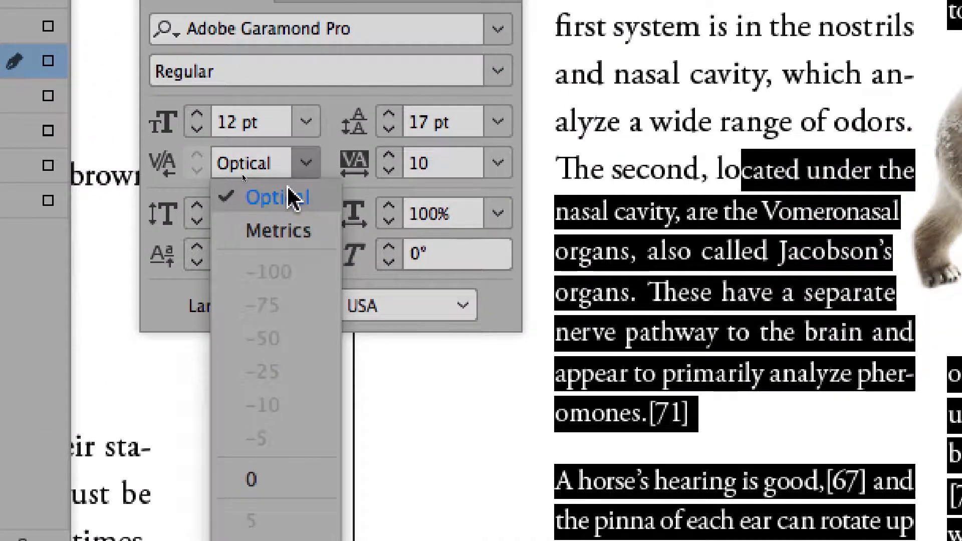
{"action": "left_click", "coordinate": [287, 186]}
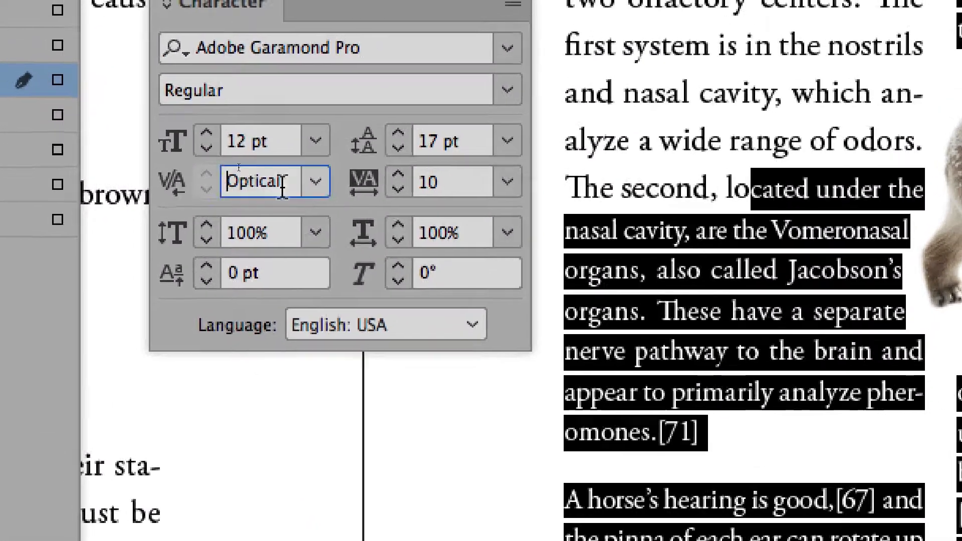
{"action": "left_click", "coordinate": [283, 176]}
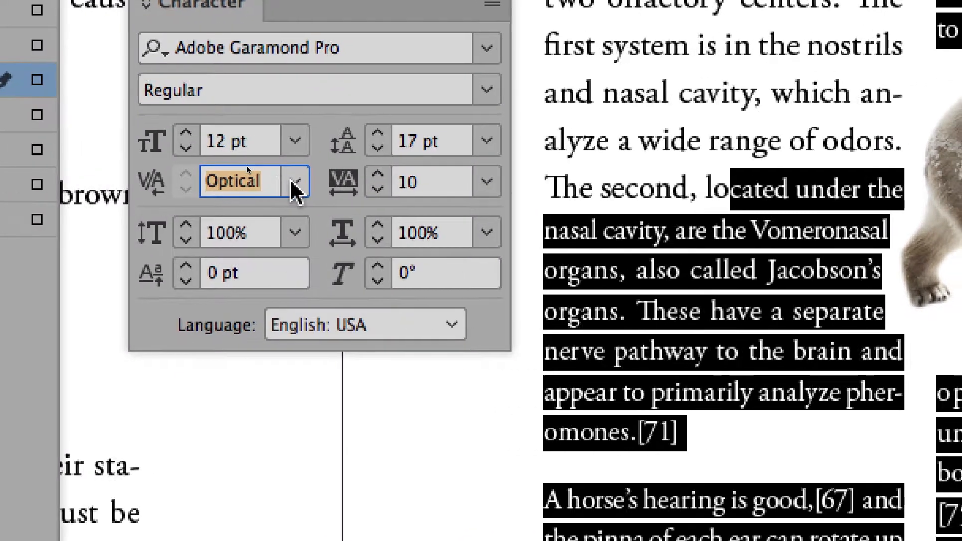
{"action": "left_click", "coordinate": [302, 184]}
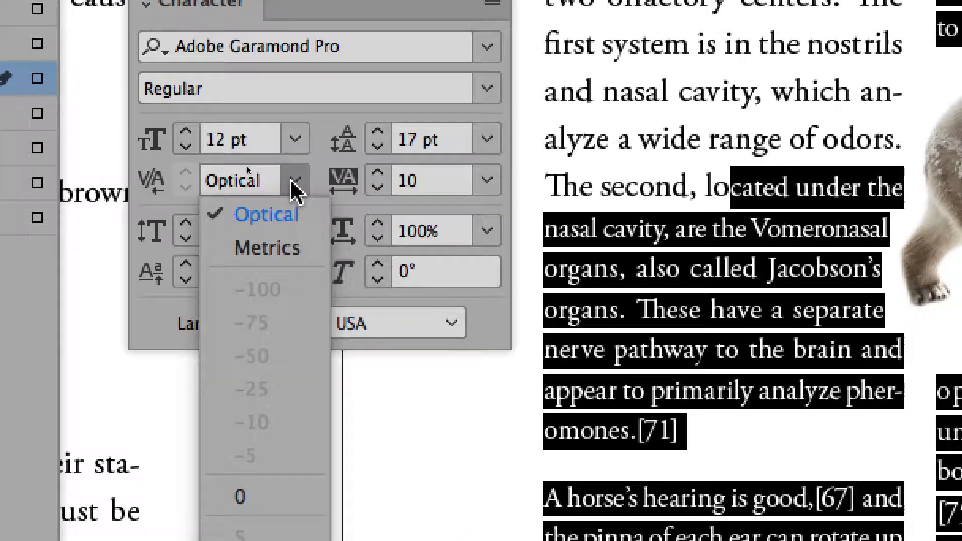
{"action": "left_click", "coordinate": [302, 183]}
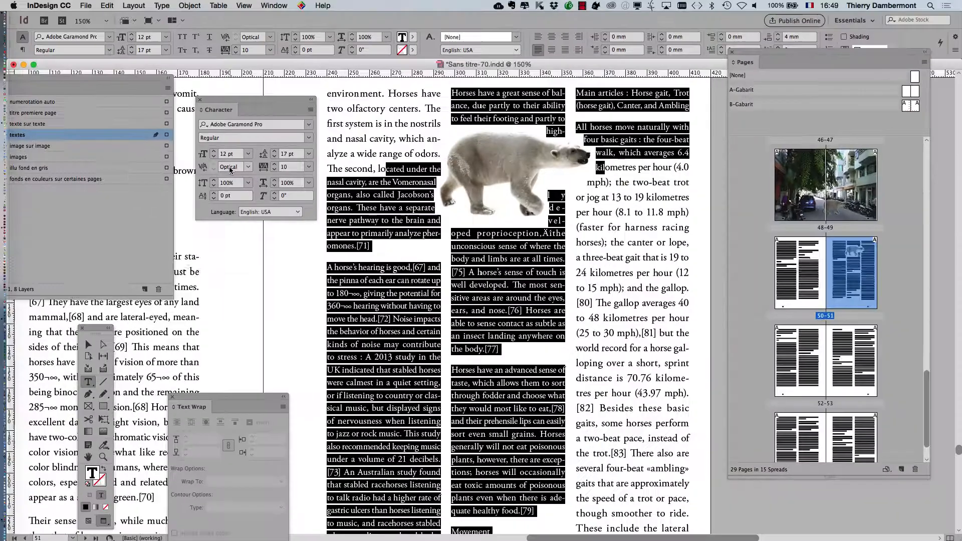
Open the Paragraph Styles panel and resize it beside the bear text, showing body style overrides
{"action": "left_click_drag", "start_coordinate": [233, 96], "coordinate": [159, 310]}
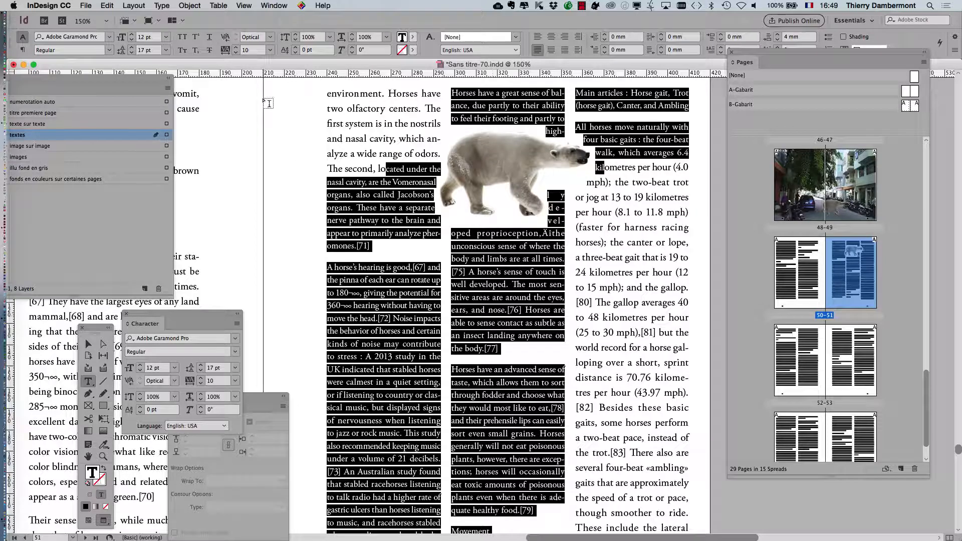
{"action": "left_click", "coordinate": [162, 5]}
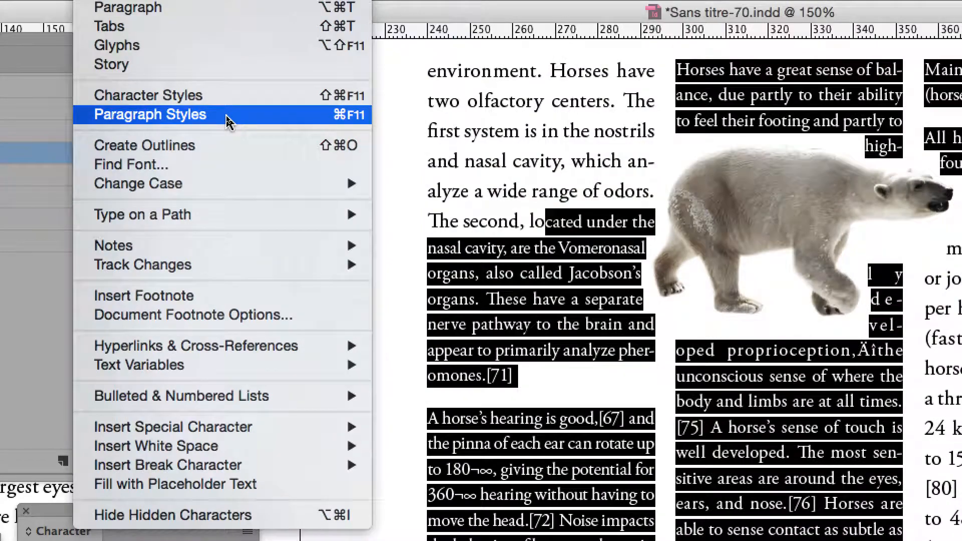
{"action": "left_click", "coordinate": [227, 116]}
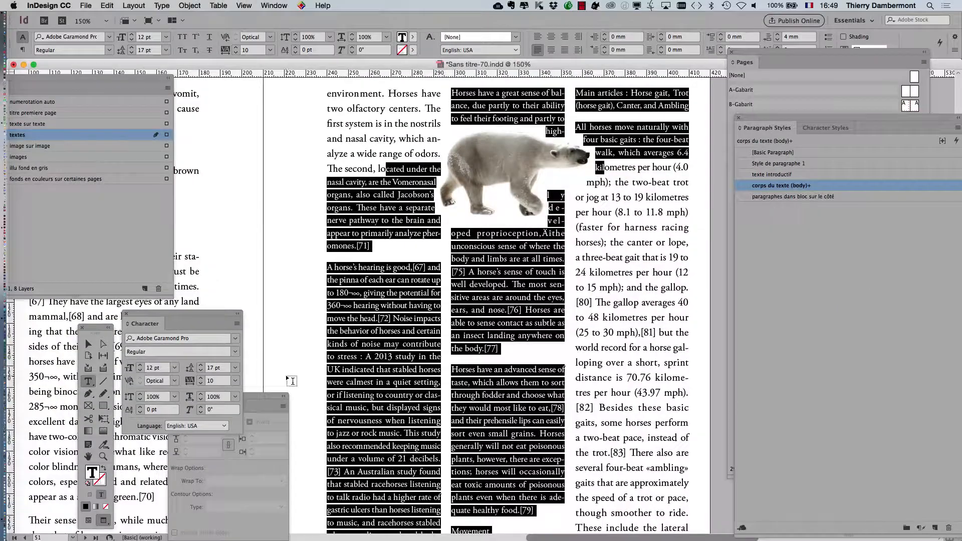
{"action": "left_click_drag", "start_coordinate": [99, 79], "coordinate": [473, 473]}
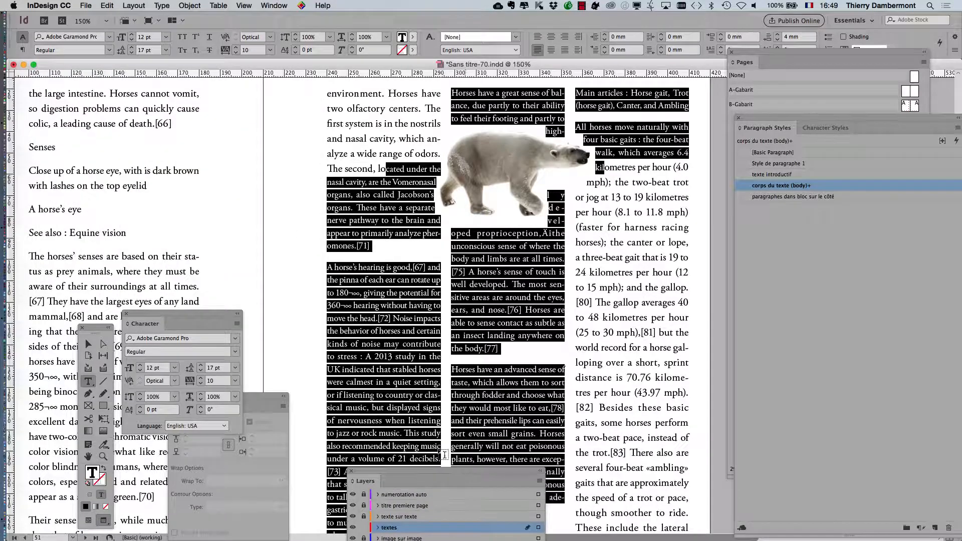
{"action": "left_click_drag", "start_coordinate": [808, 114], "coordinate": [284, 80]}
{"action": "left_click_drag", "start_coordinate": [412, 463], "coordinate": [427, 221]}
{"action": "left_click_drag", "start_coordinate": [345, 79], "coordinate": [282, 128]}
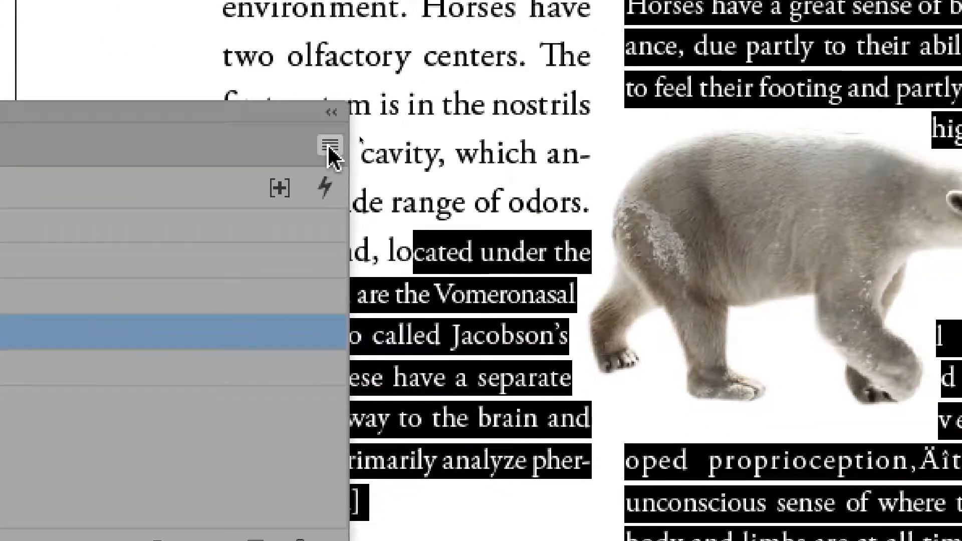
Create Paragraph Style 1 from the selected text, based on [No Paragraph Style]
{"action": "left_click", "coordinate": [329, 146]}
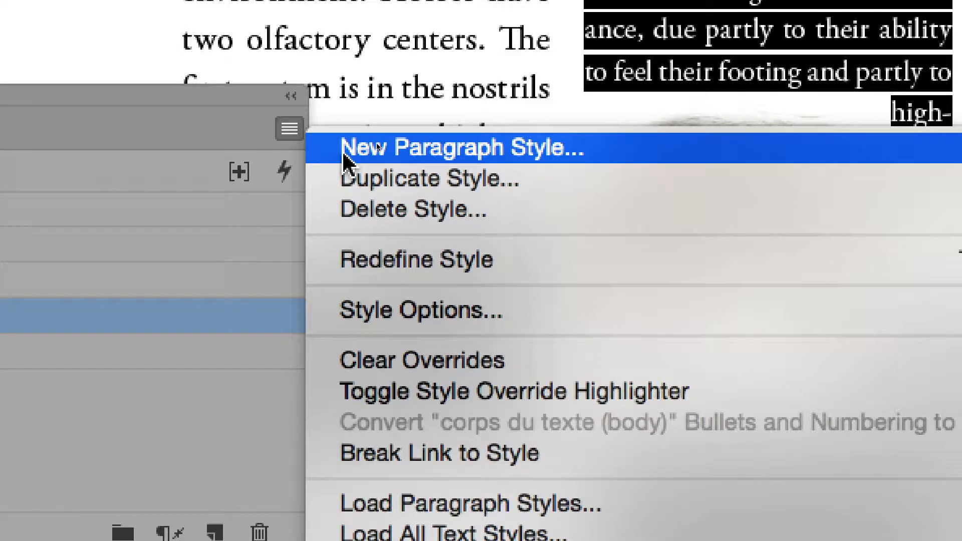
{"action": "left_click", "coordinate": [344, 150]}
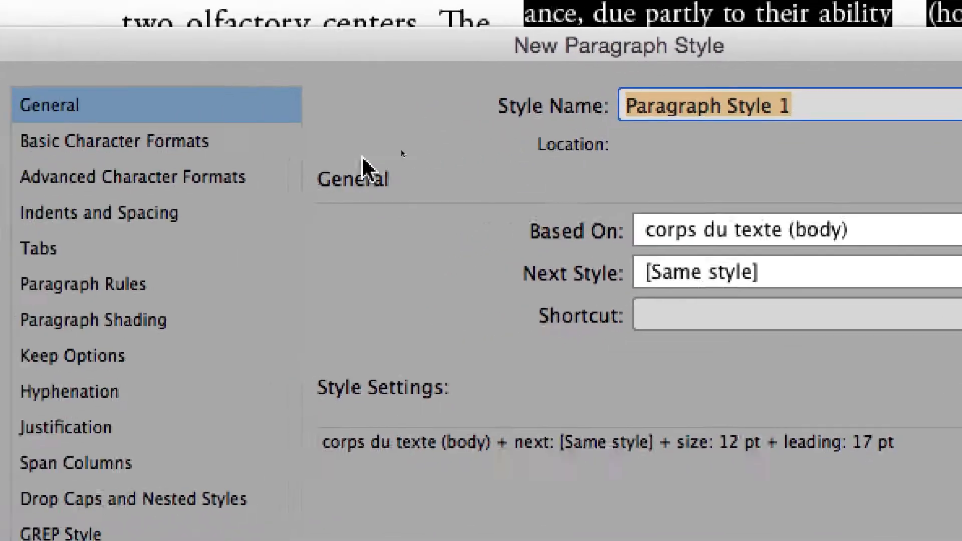
{"action": "left_click", "coordinate": [230, 143]}
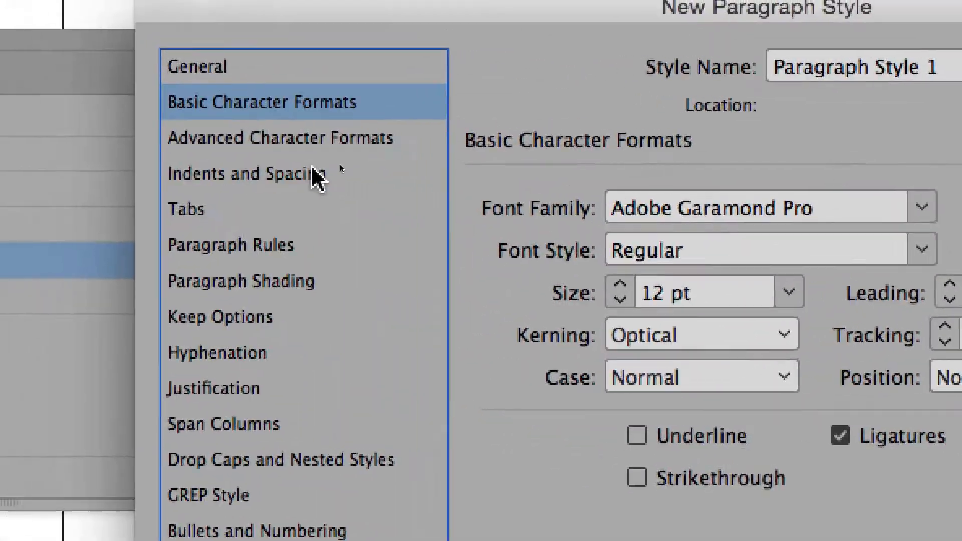
{"action": "left_click", "coordinate": [196, 65]}
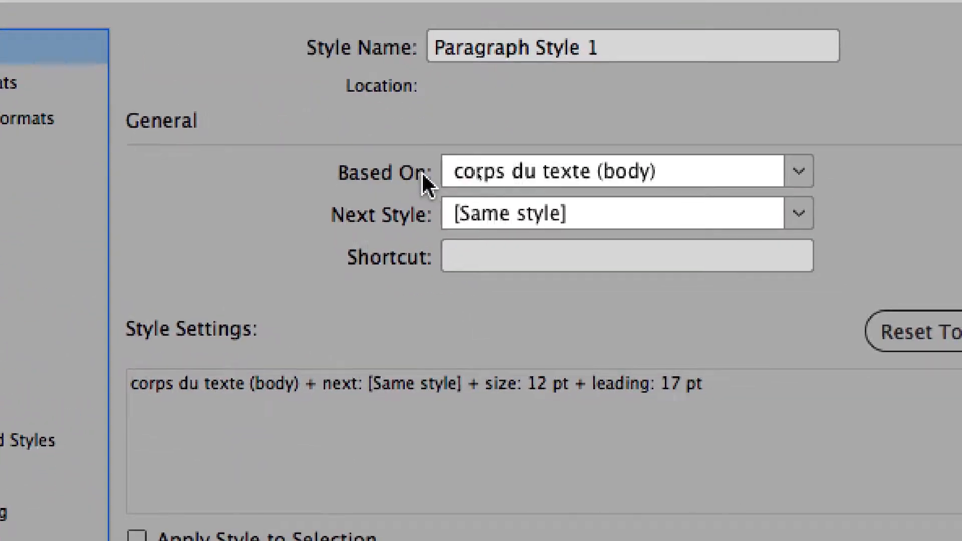
{"action": "left_click", "coordinate": [513, 174]}
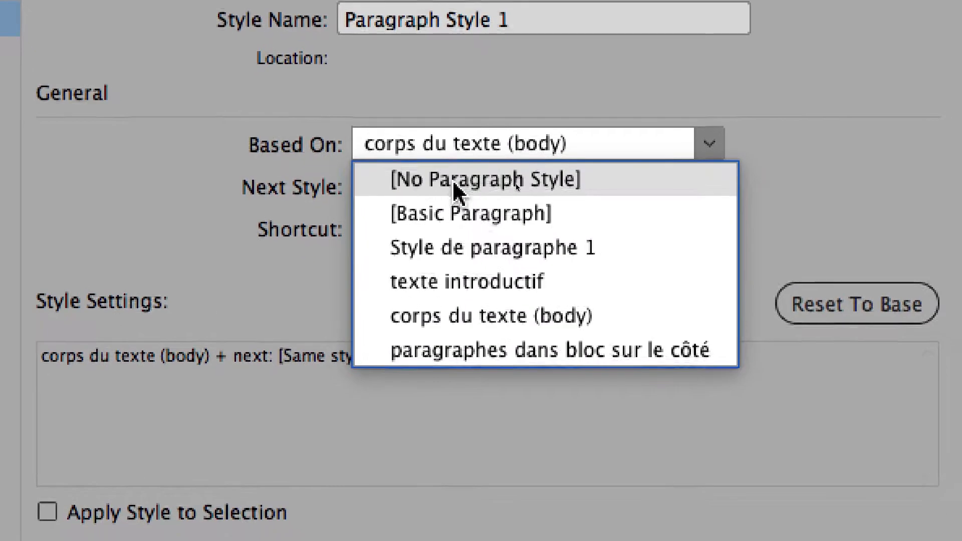
{"action": "left_click", "coordinate": [517, 185]}
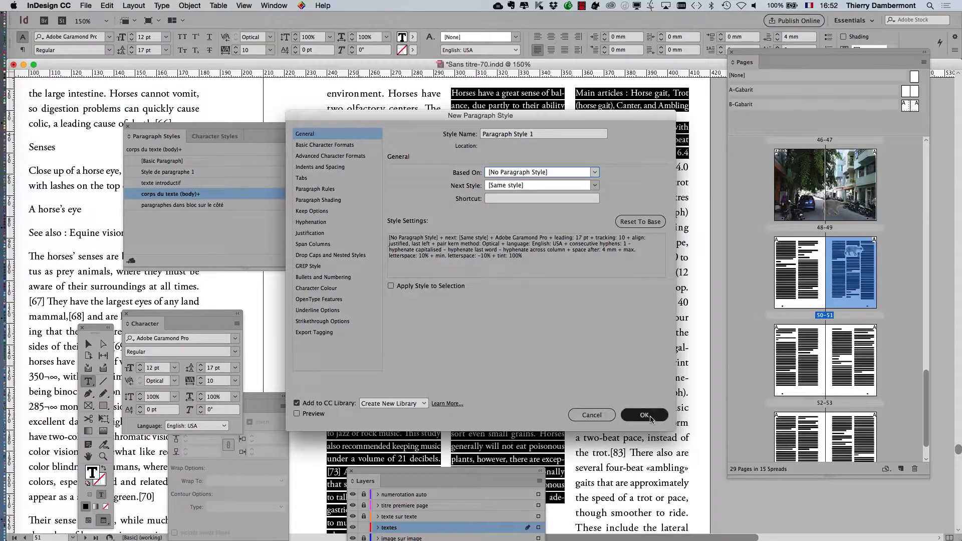
{"action": "left_click", "coordinate": [646, 415]}
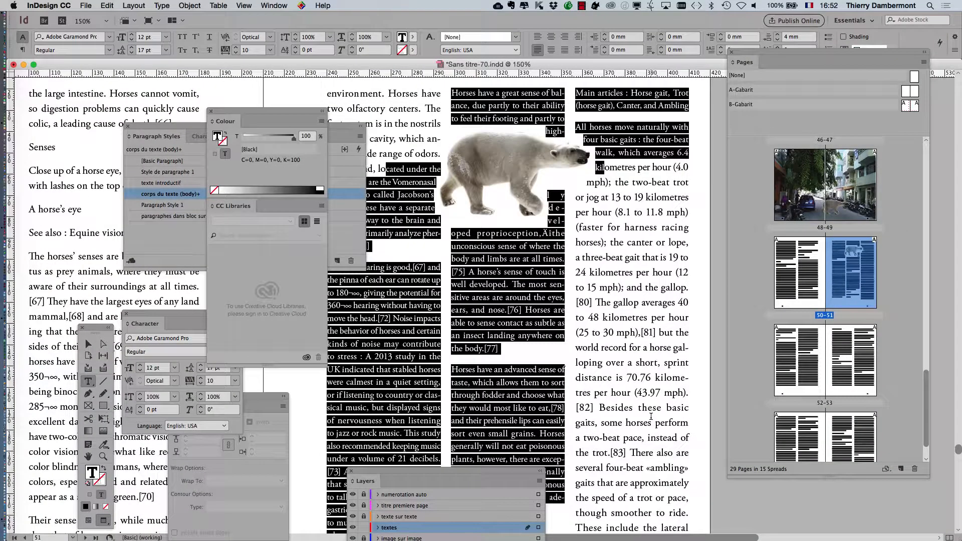
Close the Colour, Paragraph Styles, Text Wrap, Character and Layers panels
{"action": "scroll", "coordinate": [528, 332], "scroll_direction": "down", "scroll_amount": 3}
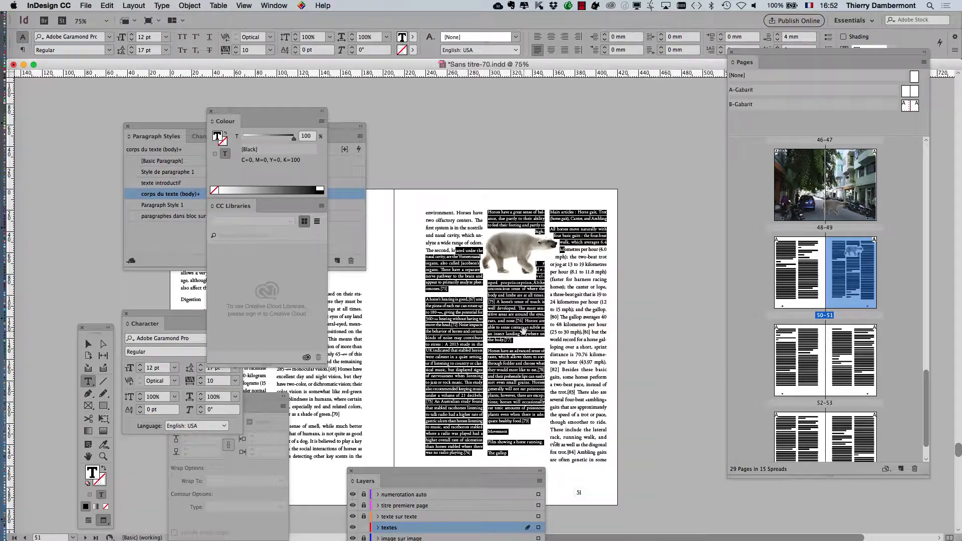
{"action": "left_click", "coordinate": [211, 111]}
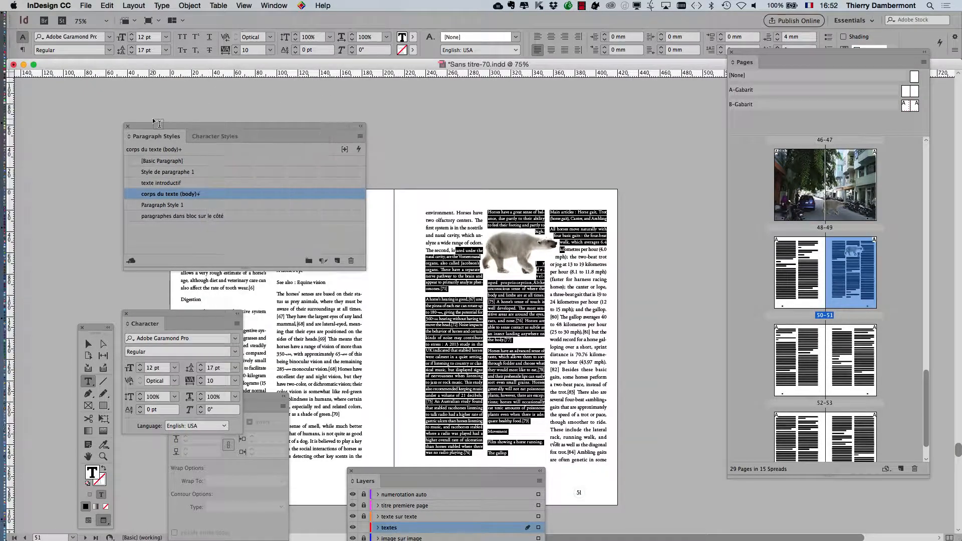
{"action": "left_click", "coordinate": [126, 126]}
{"action": "left_click_drag", "start_coordinate": [143, 320], "coordinate": [93, 144]}
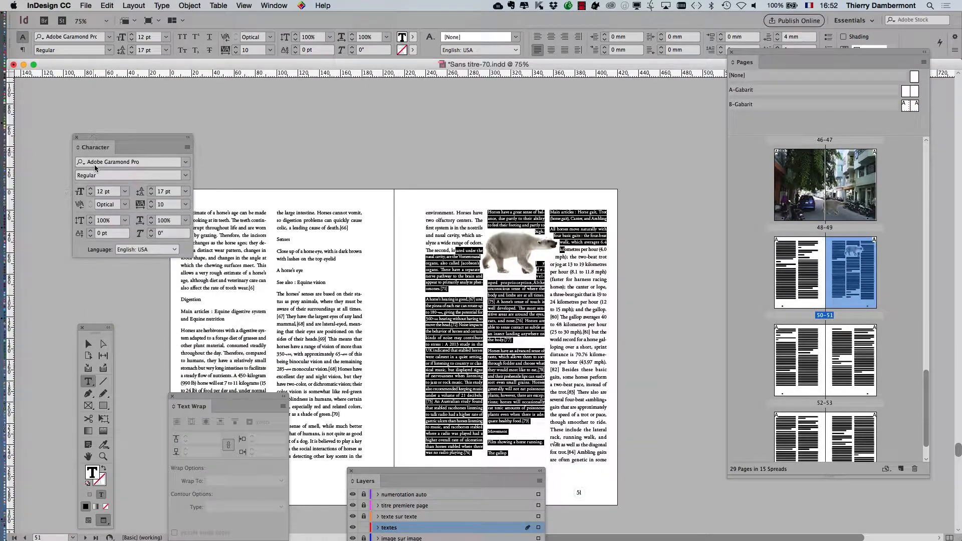
{"action": "left_click", "coordinate": [172, 396]}
{"action": "left_click", "coordinate": [77, 138]}
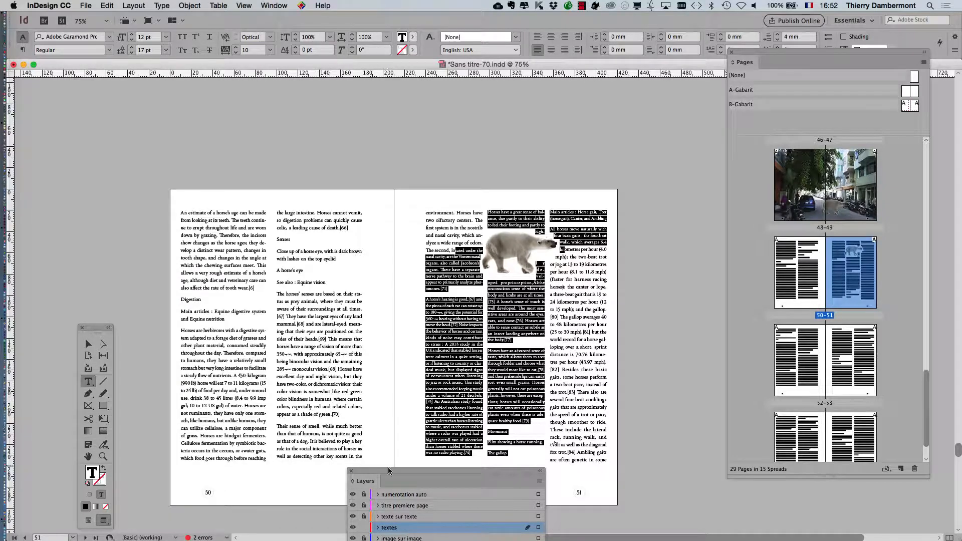
{"action": "left_click_drag", "start_coordinate": [388, 471], "coordinate": [282, 261]}
{"action": "left_click", "coordinate": [246, 260]}
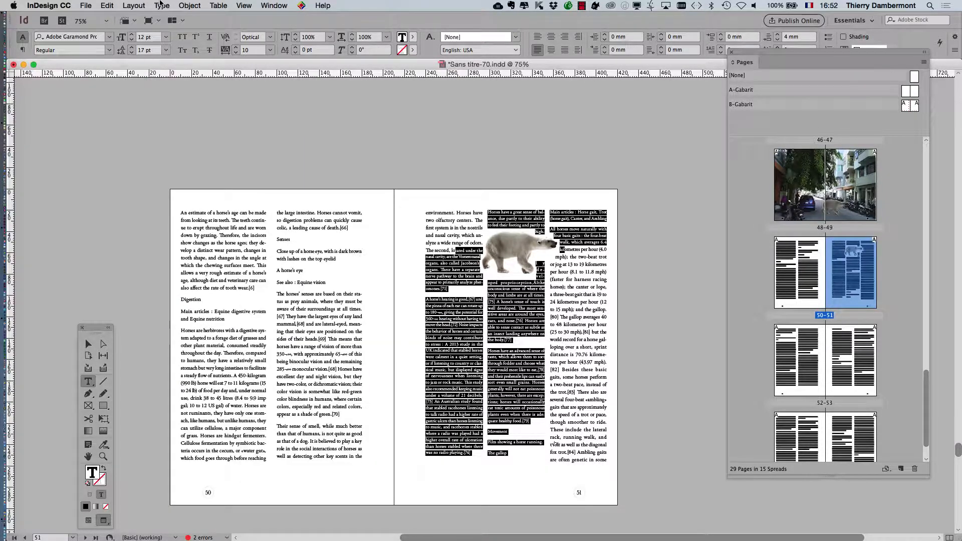